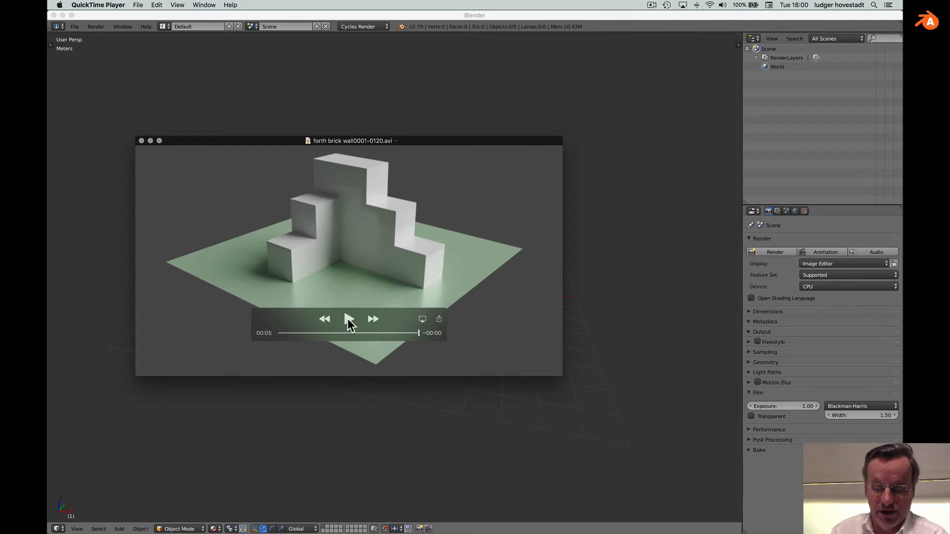
# - Switch from the reference video to Blender, split the 3D view horizontally, and turn the lower area into a Timeline
pyautogui.click(349, 320)
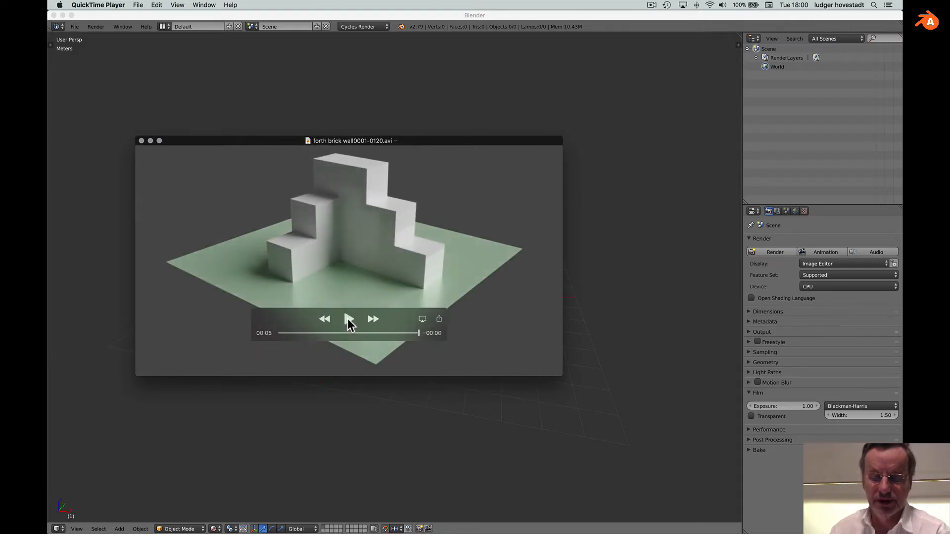
pyautogui.click(615, 263)
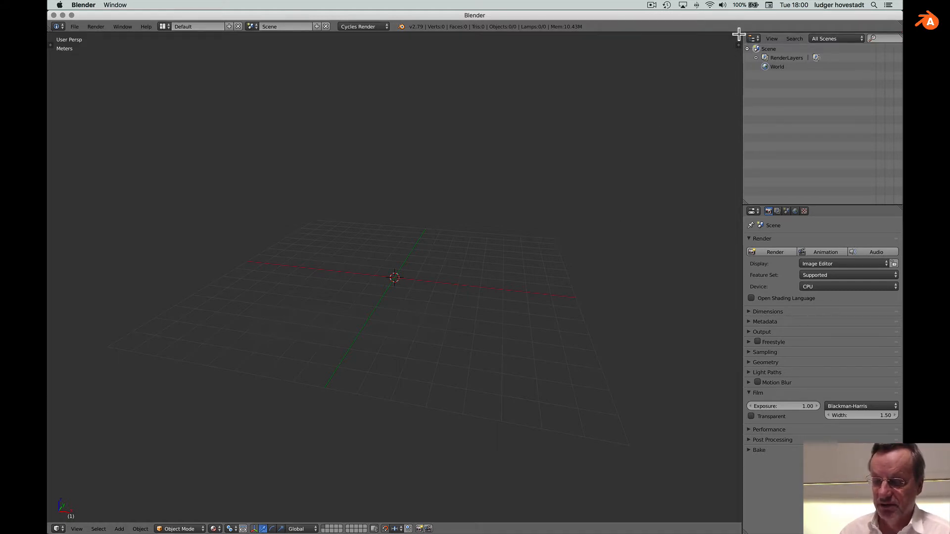
pyautogui.moveTo(738, 33); pyautogui.dragTo(673, 414)
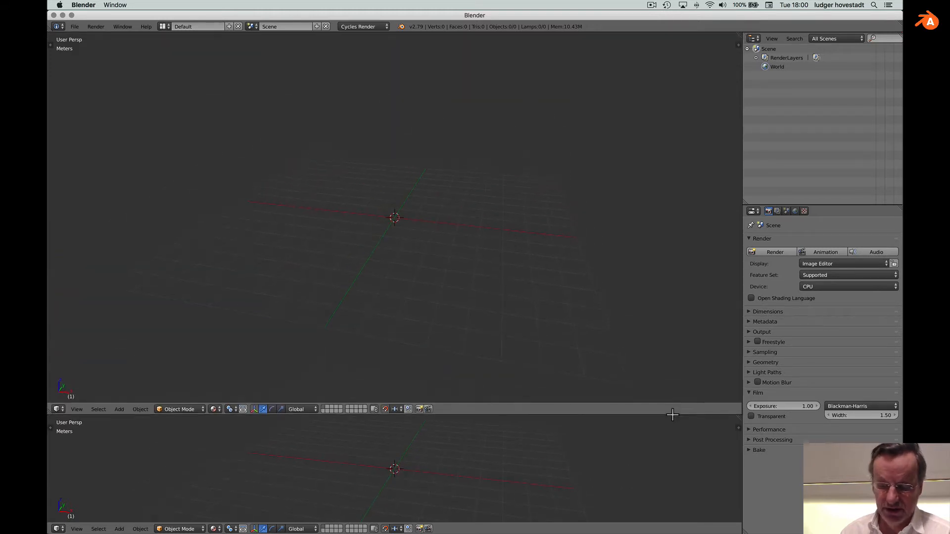
pyautogui.click(58, 529)
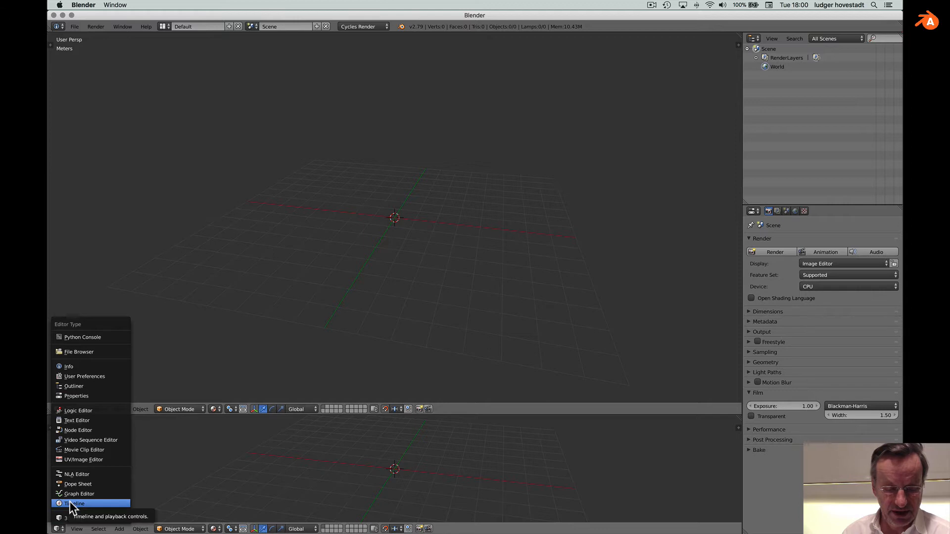
pyautogui.click(70, 503)
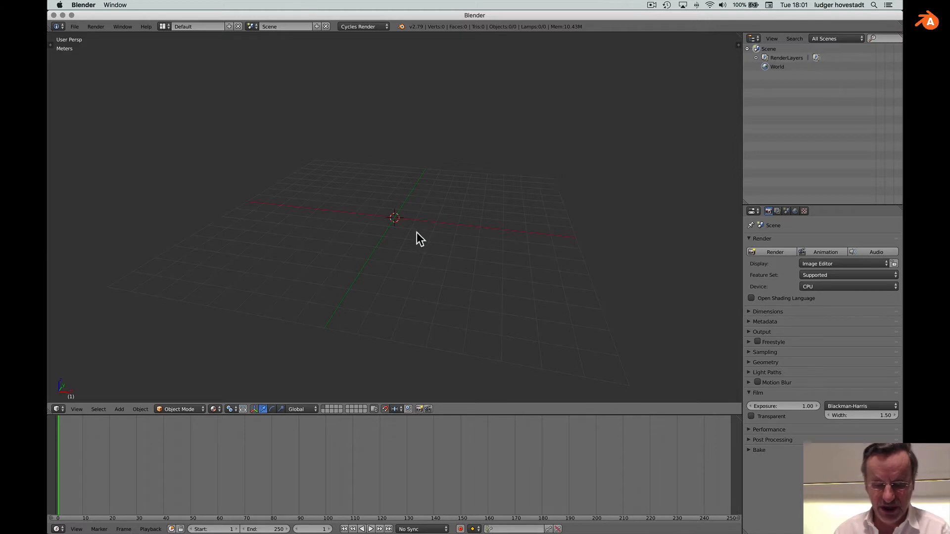
# - Scrub the timeline back to frame 1 and set the animation's end frame to 24
pyautogui.click(418, 458)
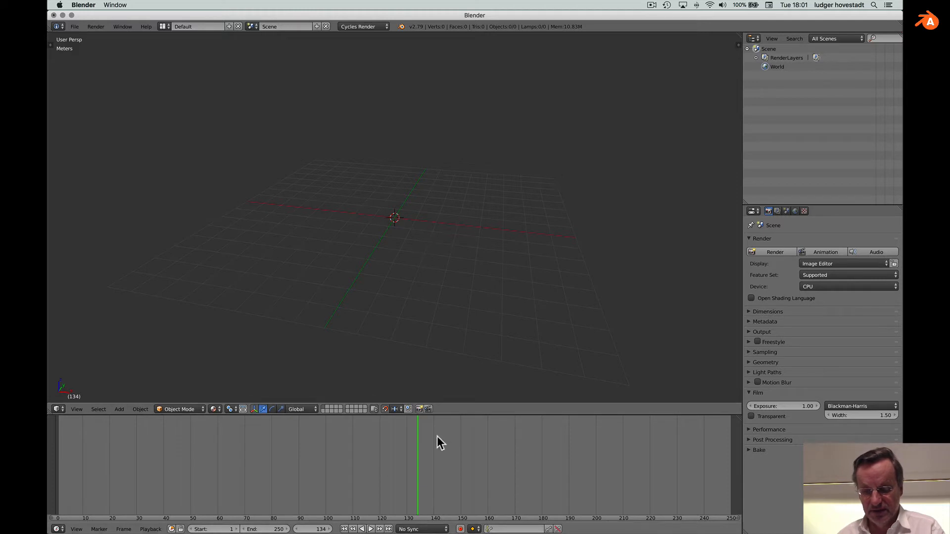
pyautogui.moveTo(421, 432); pyautogui.dragTo(58, 430)
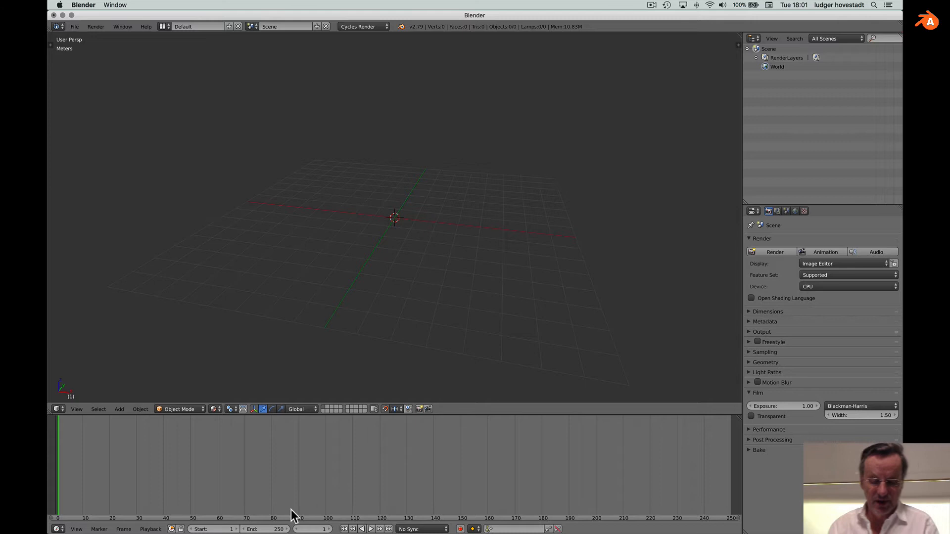
pyautogui.click(269, 529)
pyautogui.write('24')
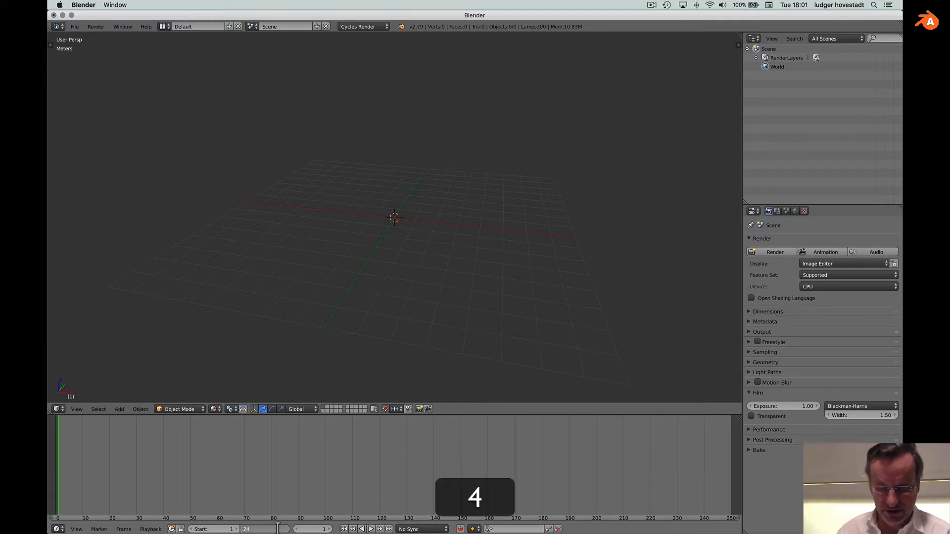
pyautogui.press('Return')
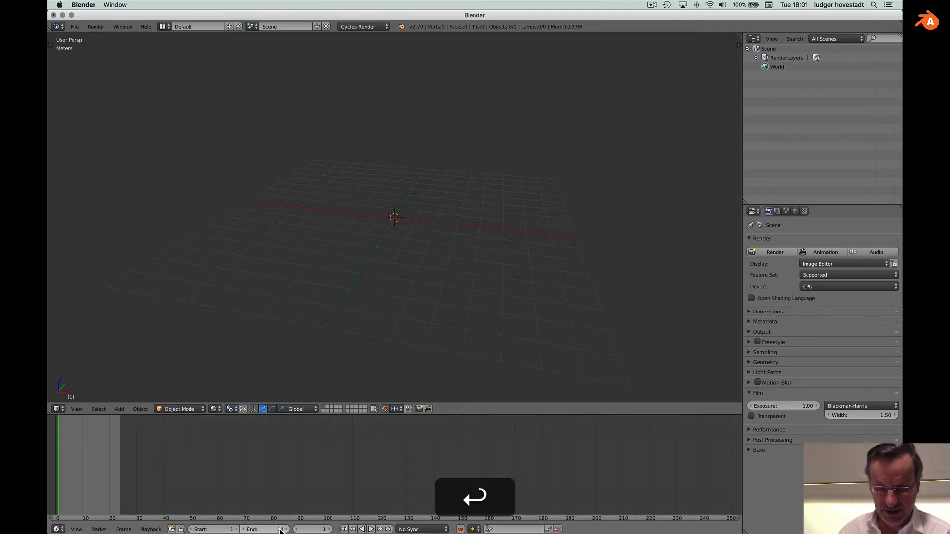
# - Play the shortened frame range briefly, stop it, and return to the first frame
pyautogui.click(371, 529)
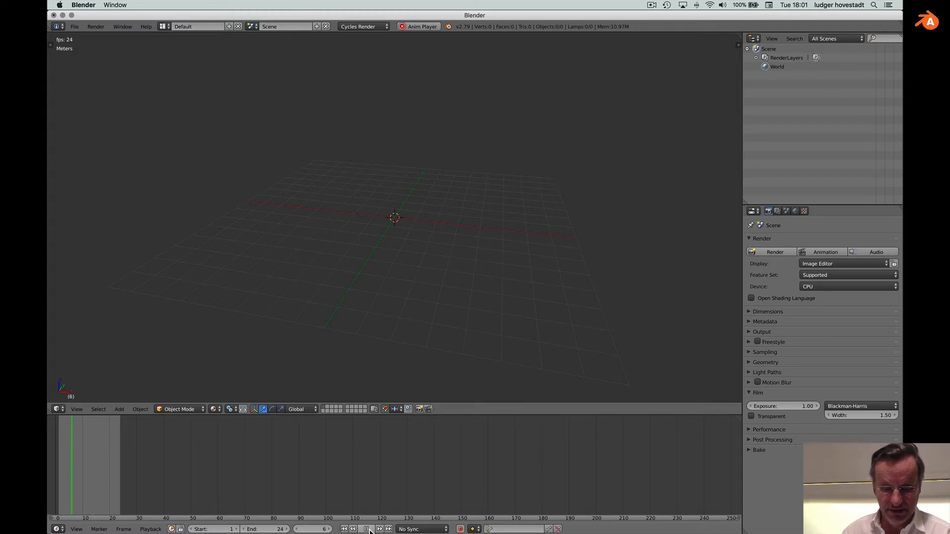
pyautogui.click(367, 529)
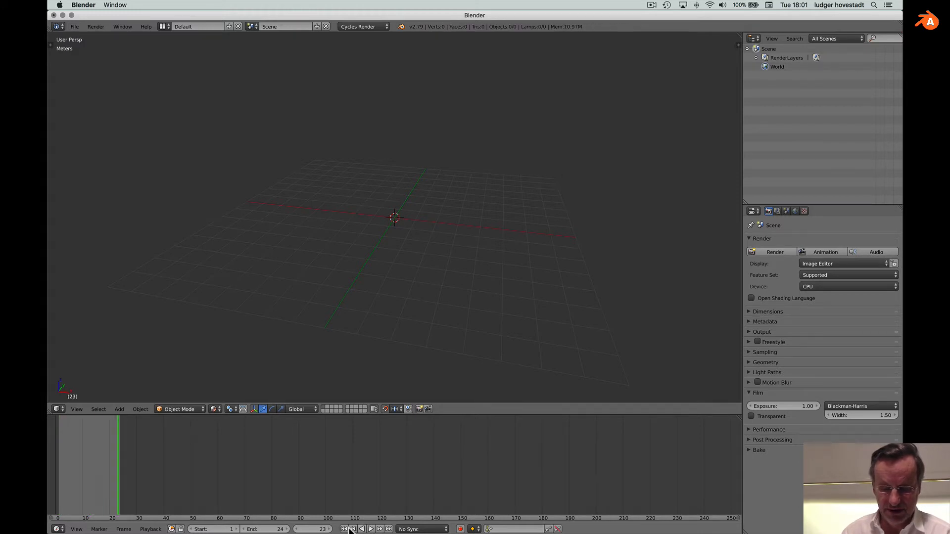
pyautogui.click(345, 529)
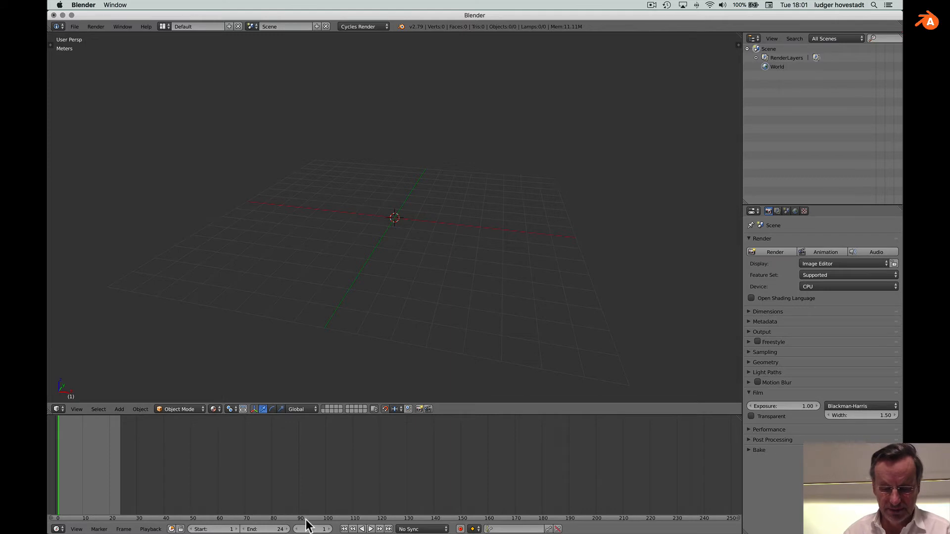
# - Add a cube at the 3D cursor and raise it to a Z location of 1 m
pyautogui.hotkey('shift', 'a')
pyautogui.moveTo(412, 277)
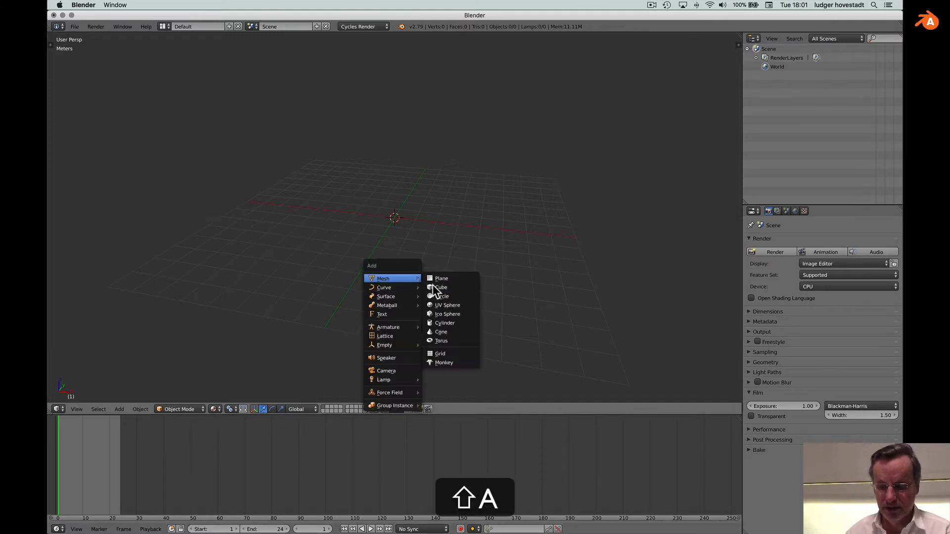
pyautogui.click(439, 285)
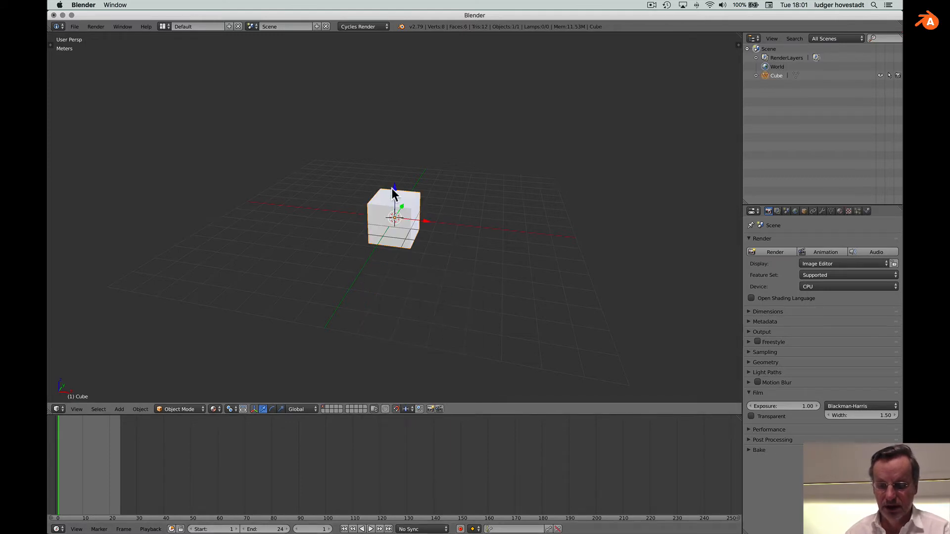
pyautogui.moveTo(394, 189); pyautogui.dragTo(394, 171)
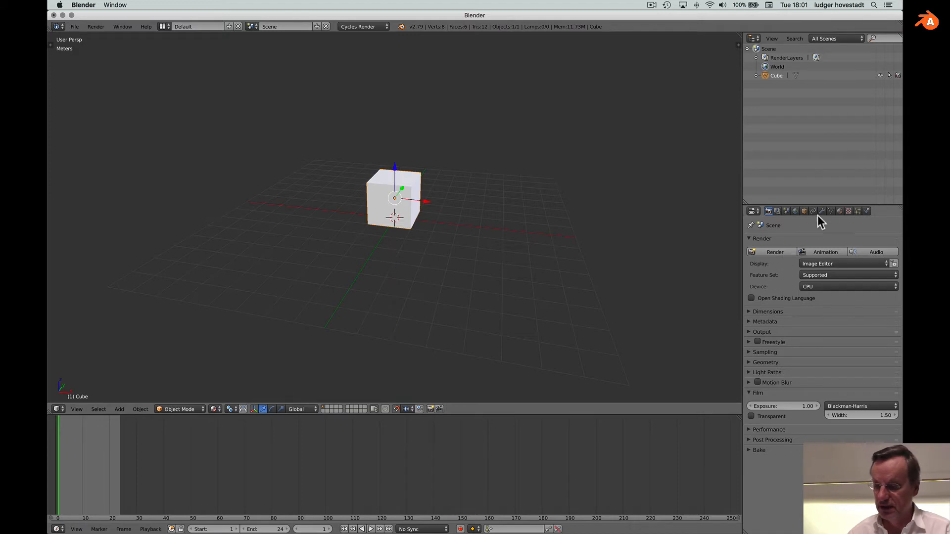
# - Give the cube a new material with the Principled BSDF surface shader
pyautogui.click(840, 211)
pyautogui.click(783, 270)
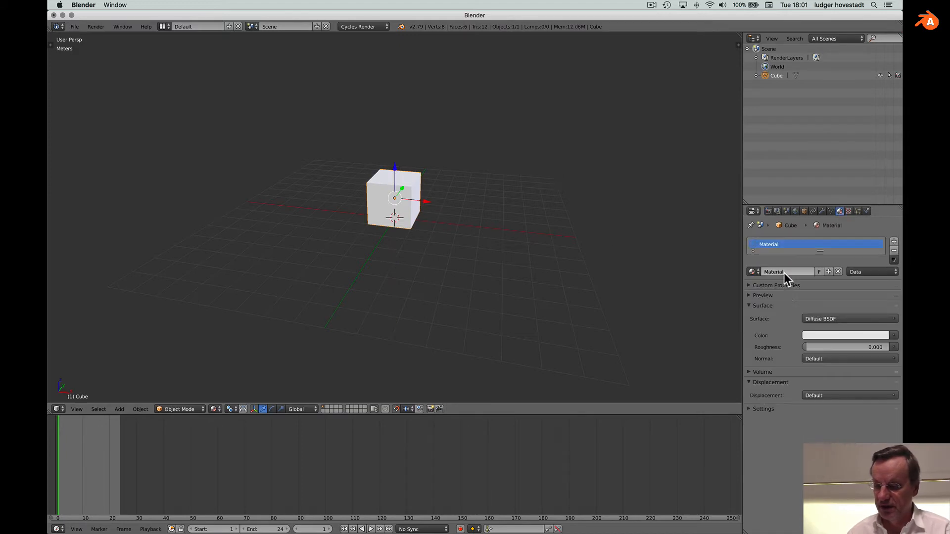
pyautogui.click(824, 319)
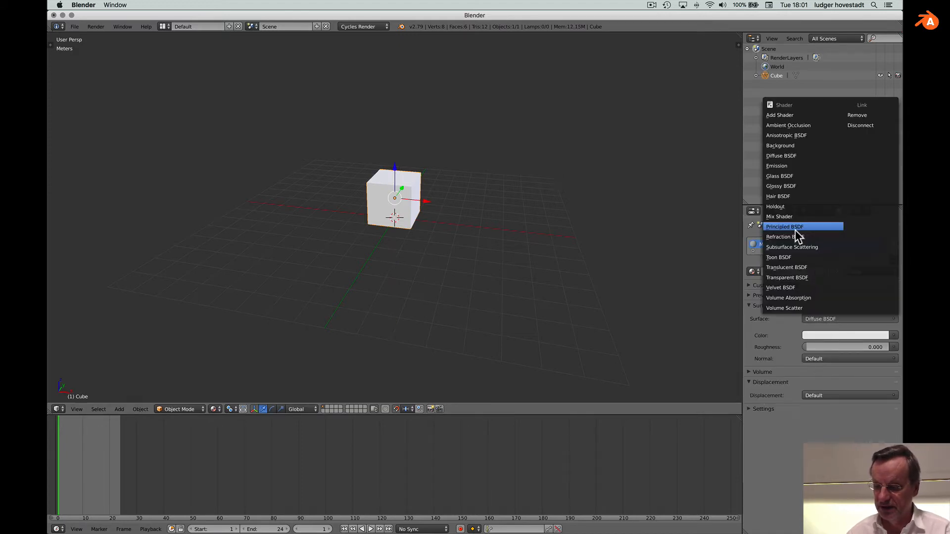
pyautogui.click(796, 230)
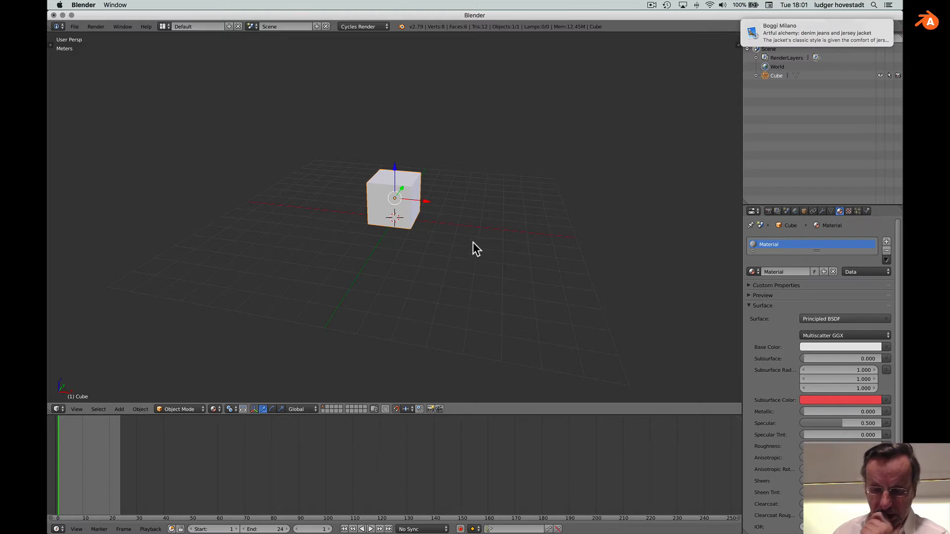
# - Play the animation with the cube in the scene and stop the playback
pyautogui.hscroll(5, 446, 225)
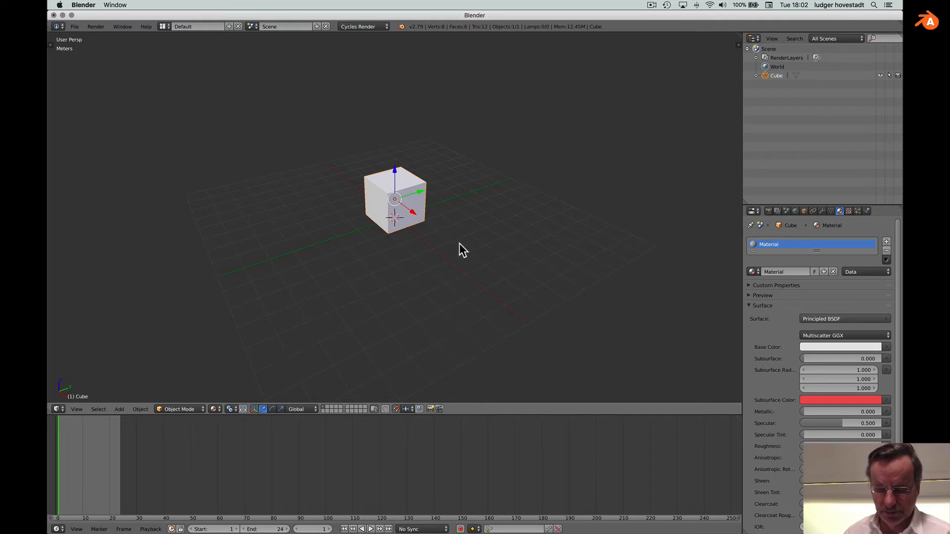
pyautogui.click(372, 529)
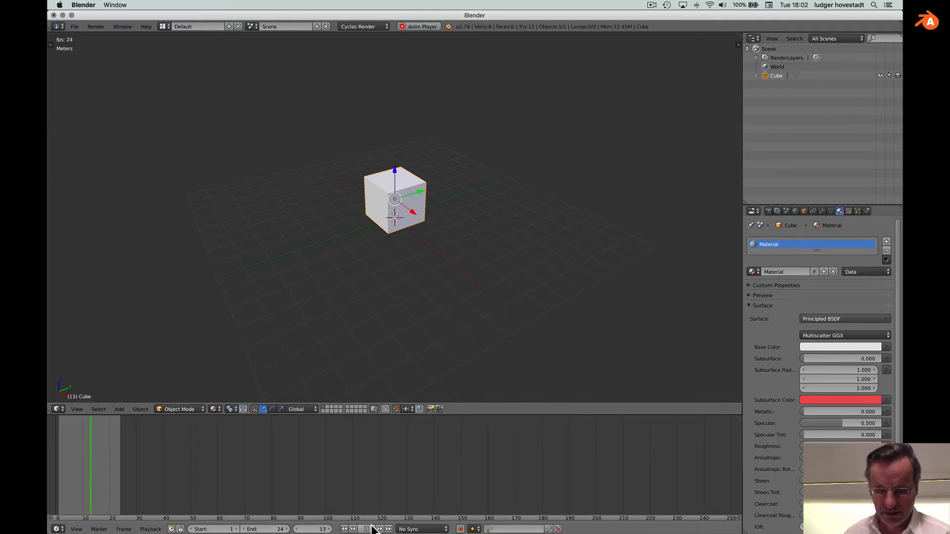
pyautogui.click(366, 529)
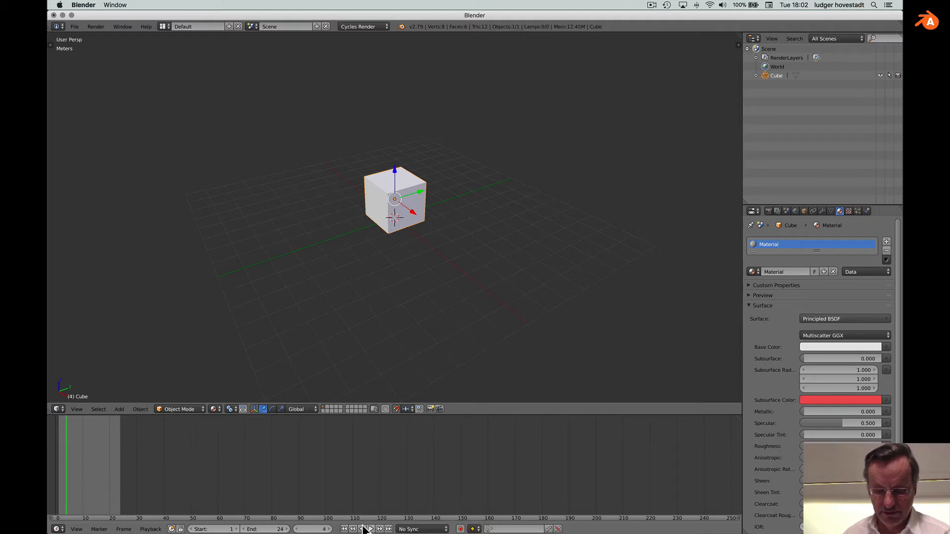
# - Show the cube's transform properties and insert a keyframe for its location at frame 1
pyautogui.click(344, 529)
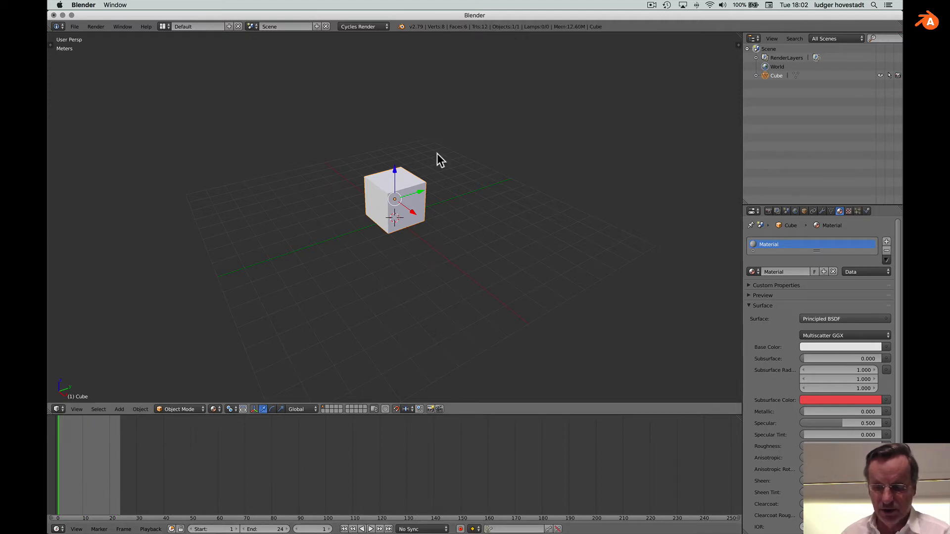
pyautogui.press('n')
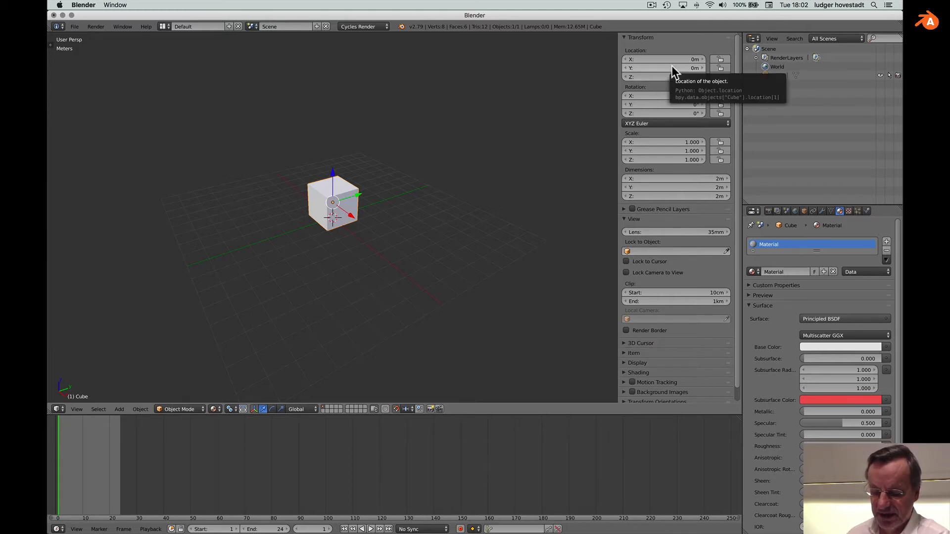
pyautogui.press('i')
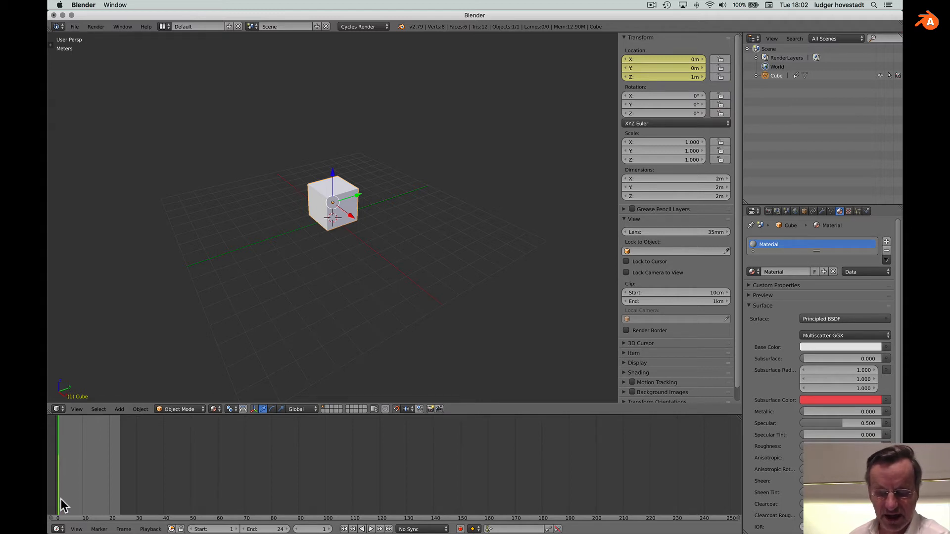
# - At frame 24, move the cube along the Y axis to 6 m and insert a location keyframe
pyautogui.hscroll(10, 222, 311)
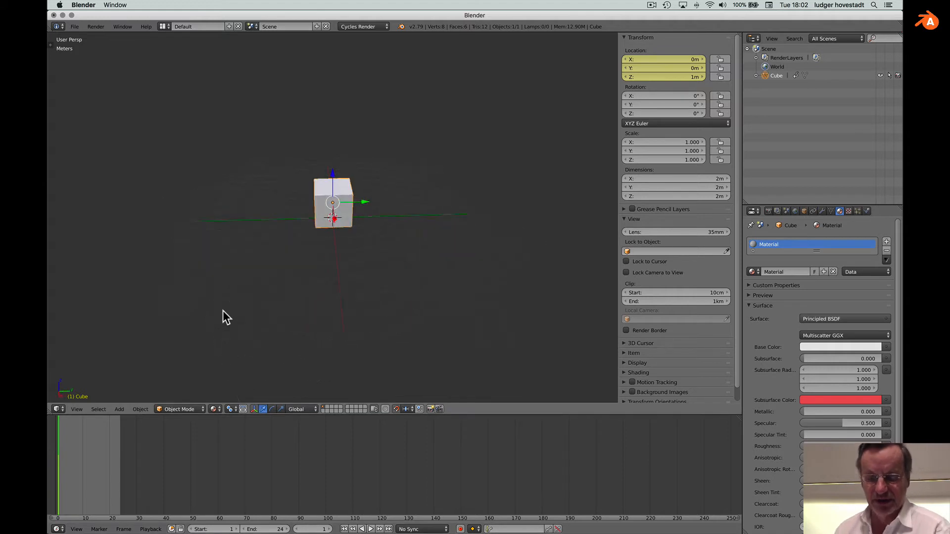
pyautogui.hscroll(5, 222, 310)
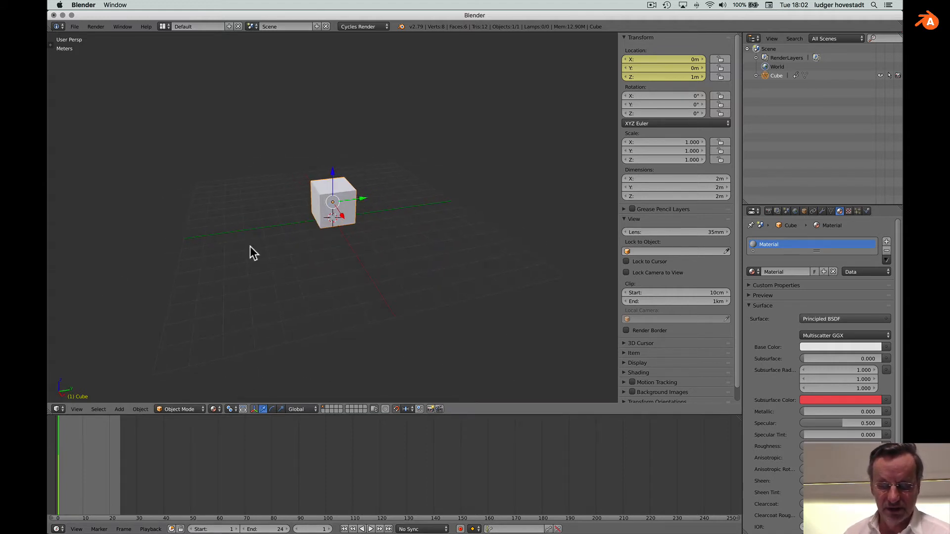
pyautogui.hotkey('alt', 'a')
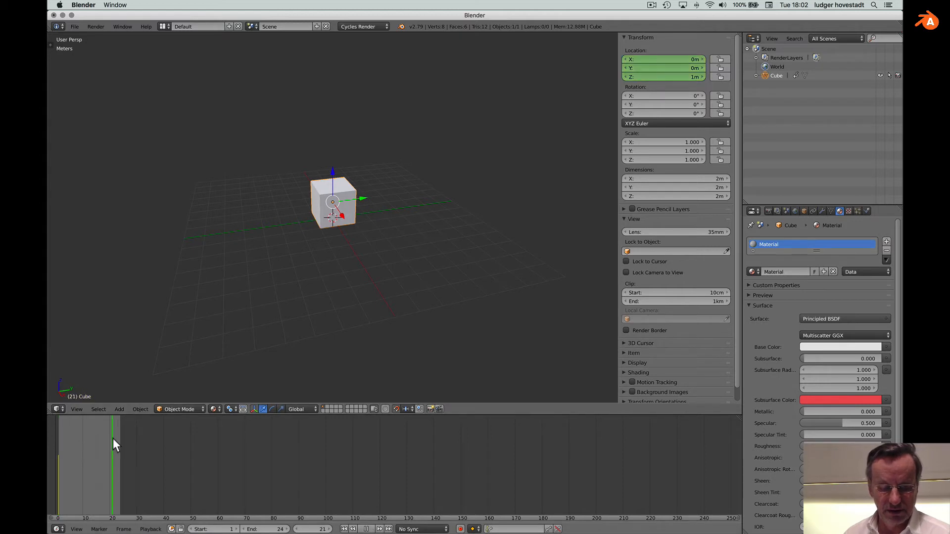
pyautogui.hotkey('alt', 'a')
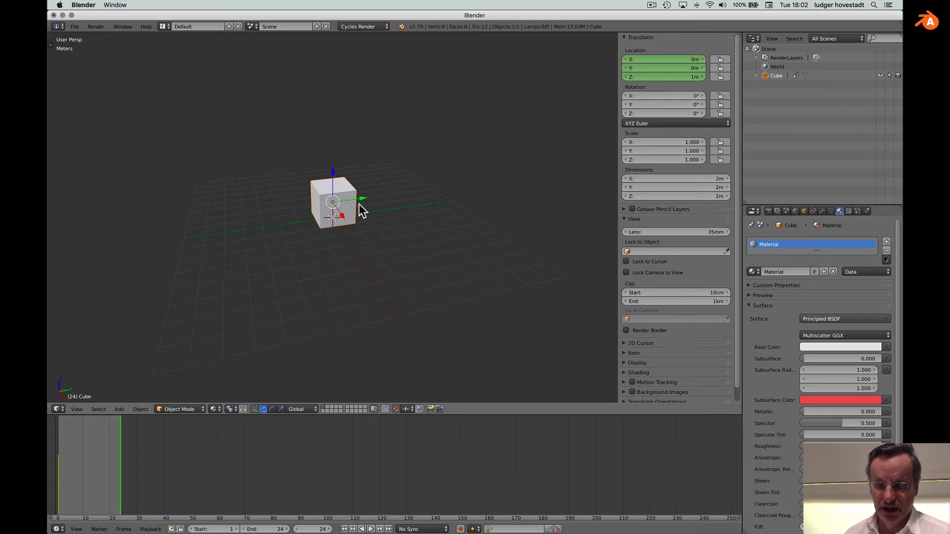
pyautogui.moveTo(360, 198); pyautogui.dragTo(444, 191)
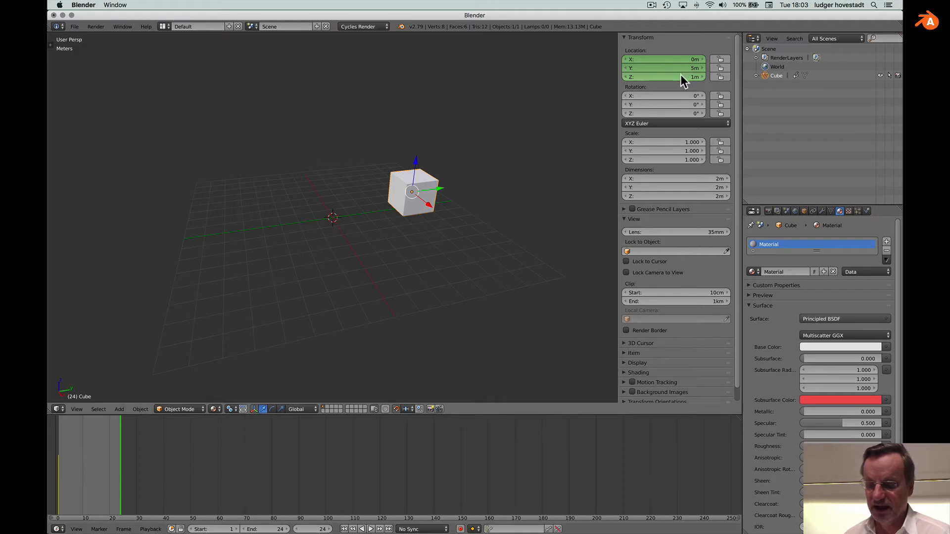
pyautogui.moveTo(446, 186); pyautogui.dragTo(467, 185)
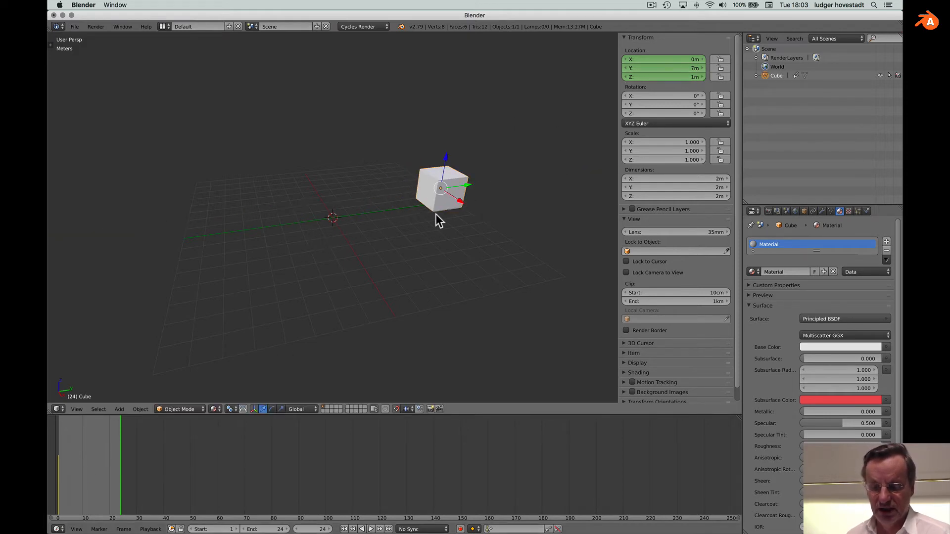
pyautogui.hscroll(5, 436, 214)
pyautogui.hscroll(-3, 435, 214)
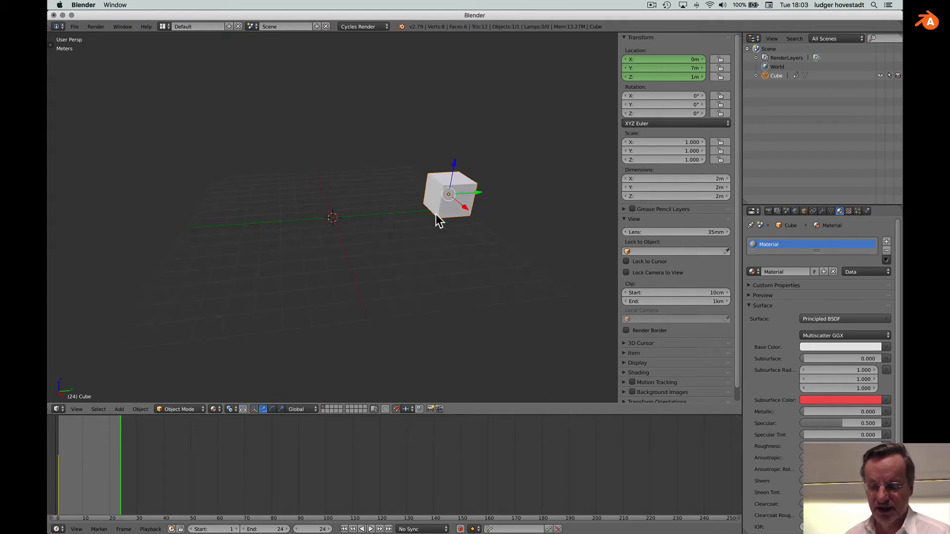
pyautogui.hscroll(2, 435, 214)
pyautogui.hscroll(-3, 436, 214)
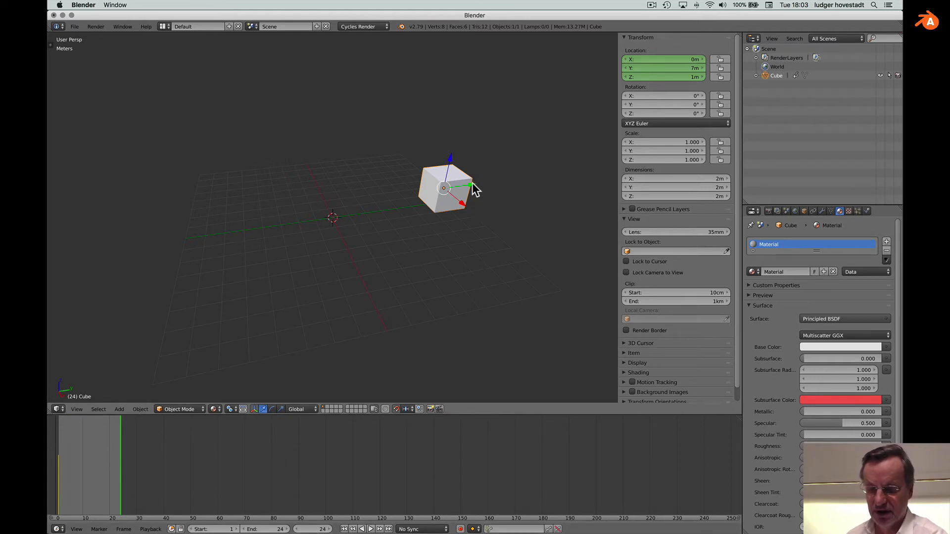
pyautogui.moveTo(471, 188); pyautogui.dragTo(462, 183)
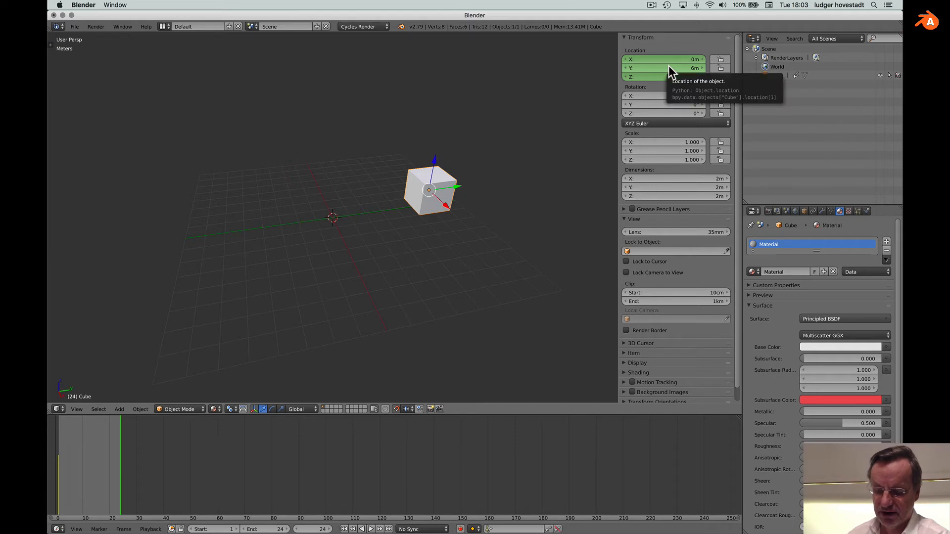
pyautogui.press('i')
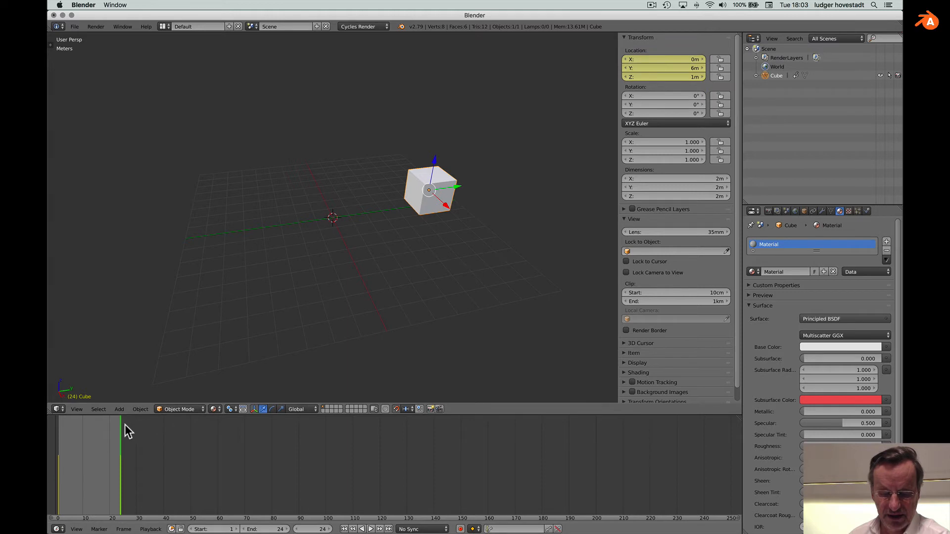
# - Scrub through the timeline and play the animation to check the cube's movement between the two keyframes
pyautogui.moveTo(122, 425); pyautogui.dragTo(87, 437)
pyautogui.hotkey('alt', 'a')
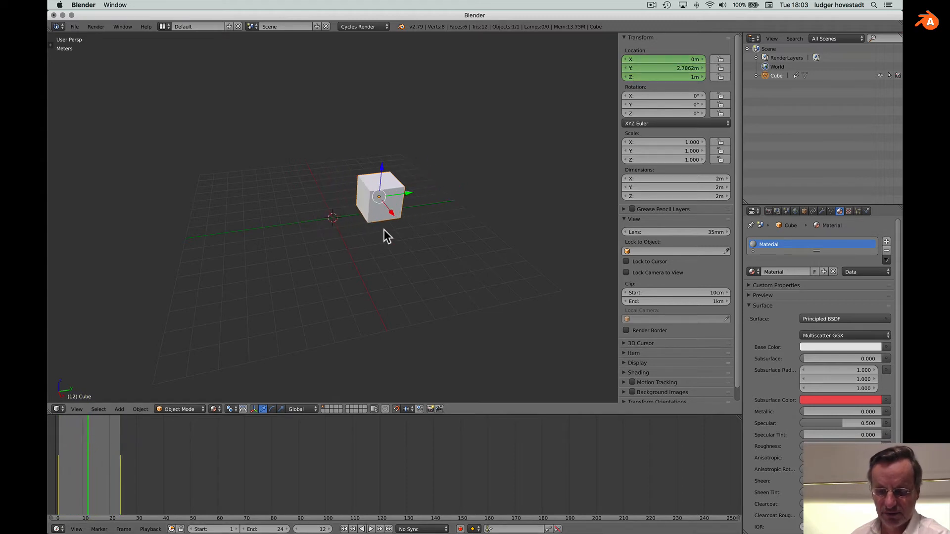
# - At frame 12, move the cube along the X axis to 1 m, insert a location keyframe, and return to frame 1
pyautogui.keyDown('ctrl'); pyautogui.moveTo(391, 213); pyautogui.dragTo(398, 221); pyautogui.keyUp('ctrl')
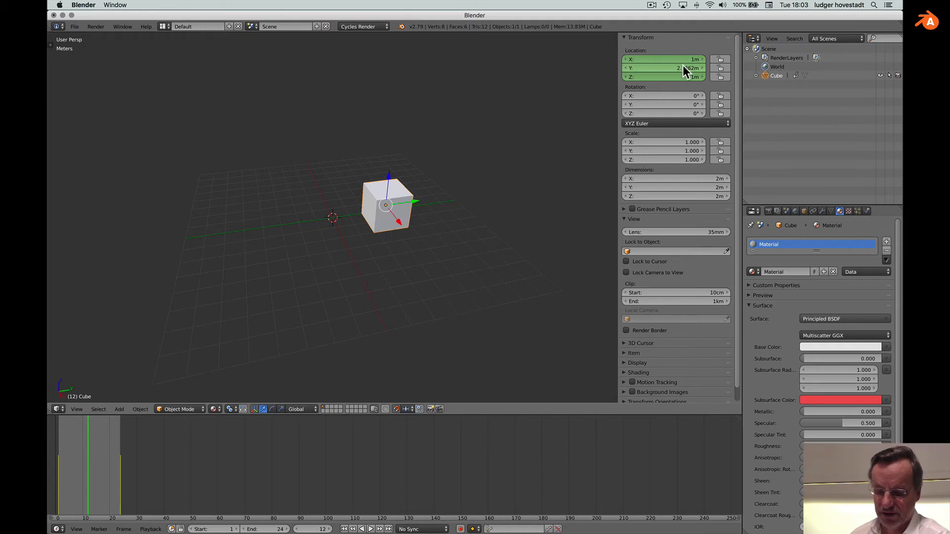
pyautogui.press('i')
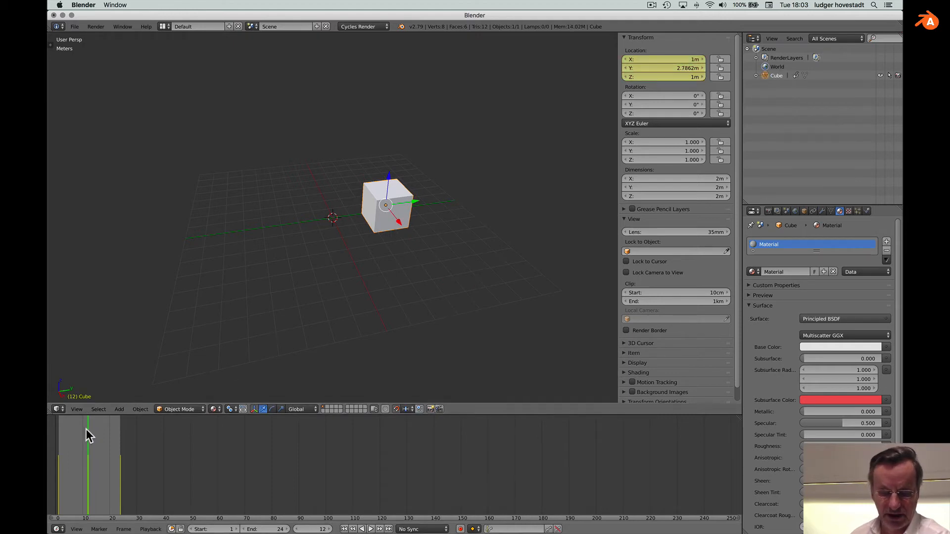
pyautogui.moveTo(87, 429); pyautogui.dragTo(58, 435)
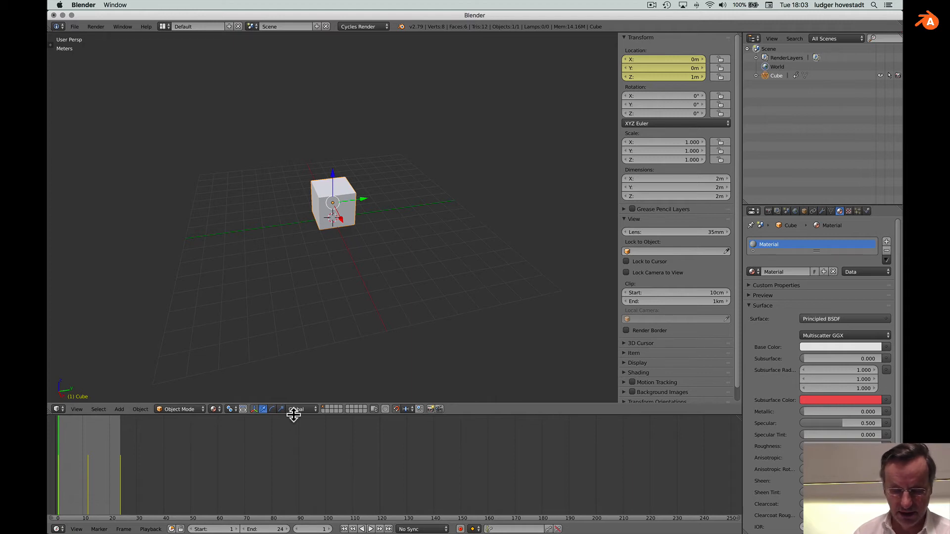
# - Switch the timeline area to the Dope Sheet, inspect the cube's location channels, and scrub to frame 12
pyautogui.click(58, 528)
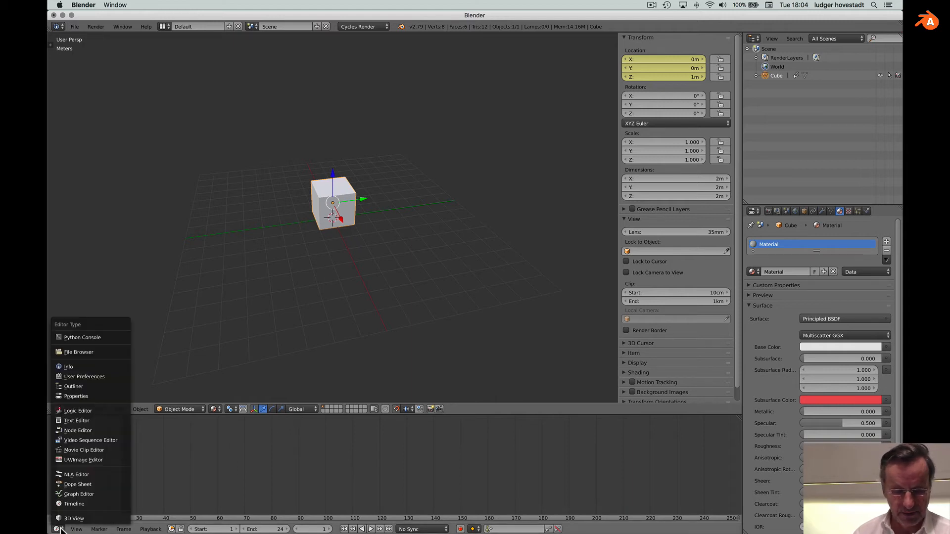
pyautogui.click(79, 485)
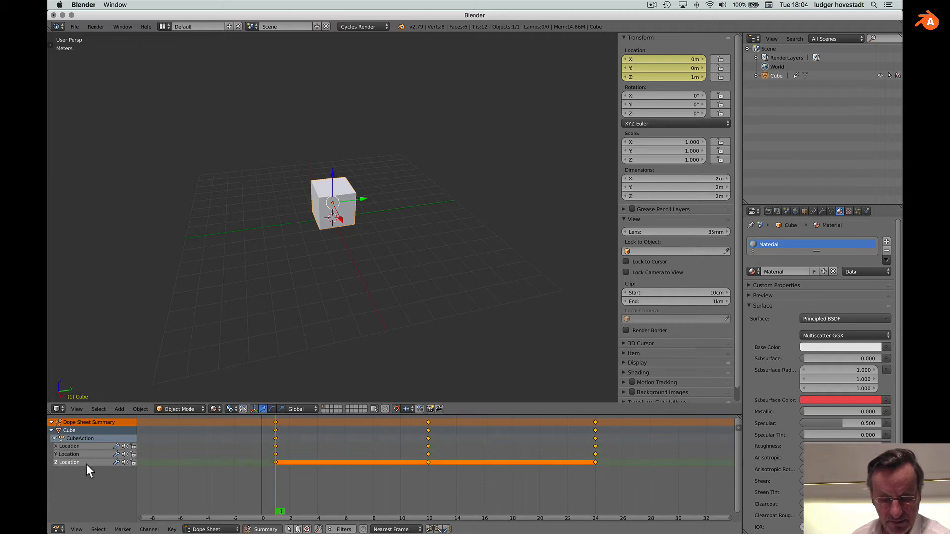
pyautogui.click(52, 431)
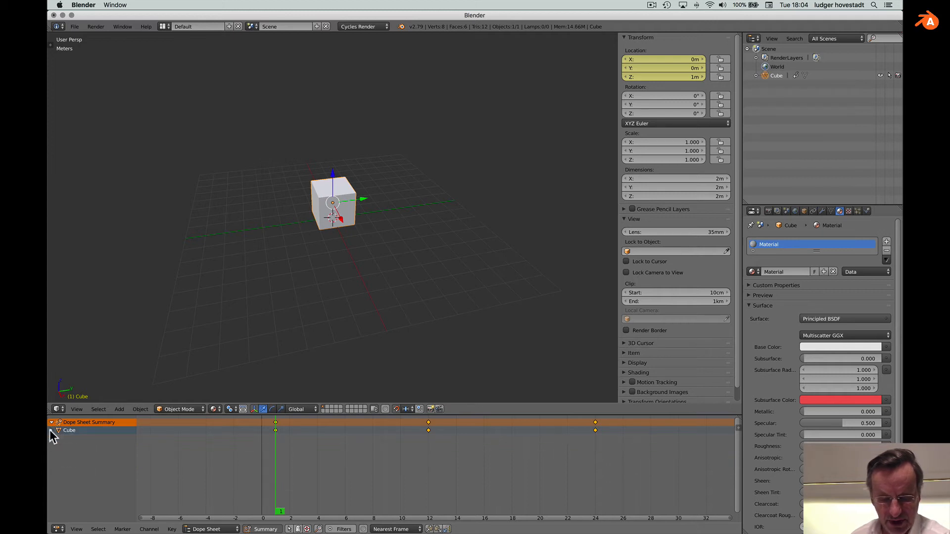
pyautogui.click(52, 431)
pyautogui.click(54, 438)
pyautogui.click(54, 438)
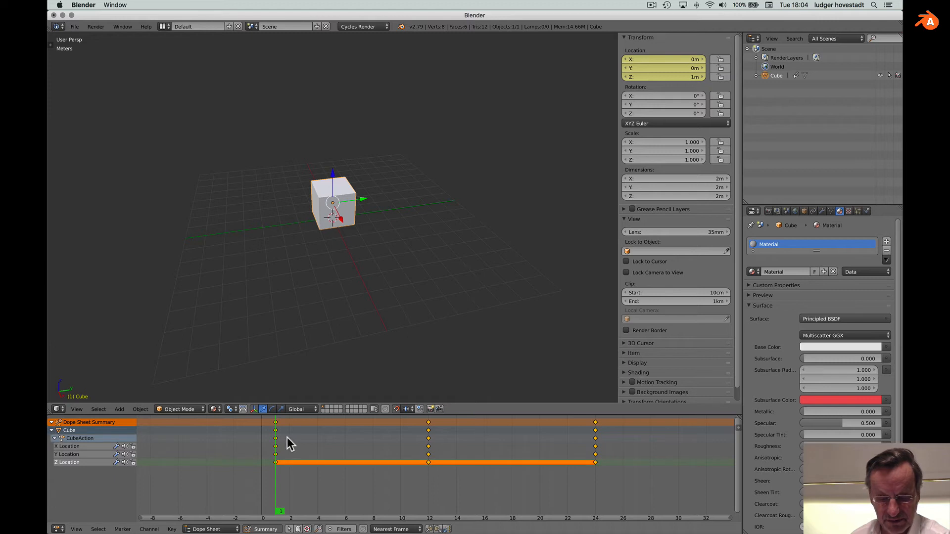
pyautogui.click(292, 516)
pyautogui.moveTo(291, 514); pyautogui.dragTo(430, 492)
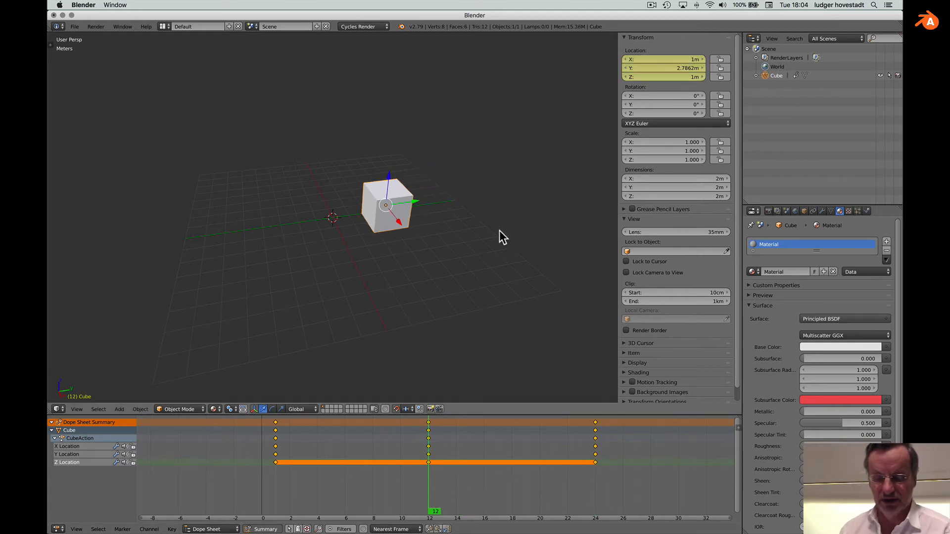
# - Box-select the cube's keyframes at frames 12 and 24 in the Dope Sheet and try shifting them in time
pyautogui.press('a')
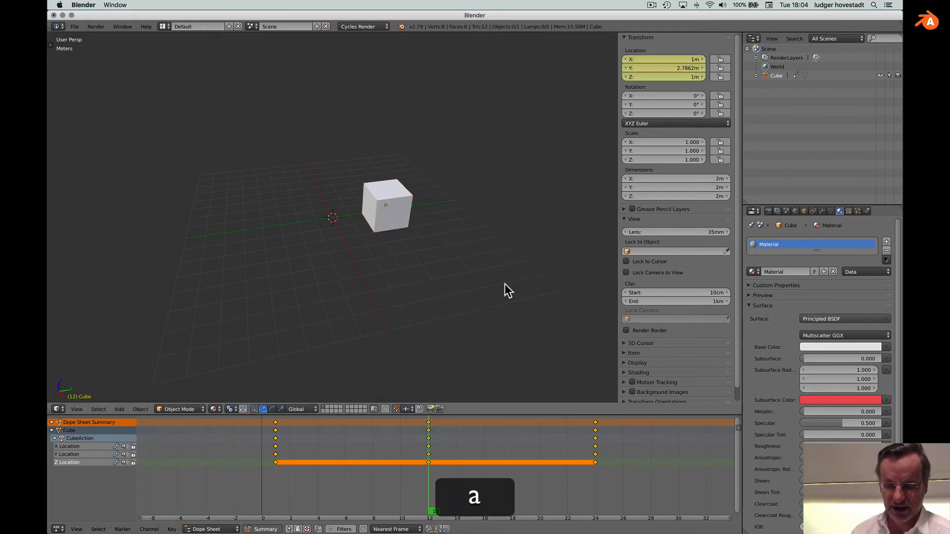
pyautogui.press('a')
pyautogui.press('a')
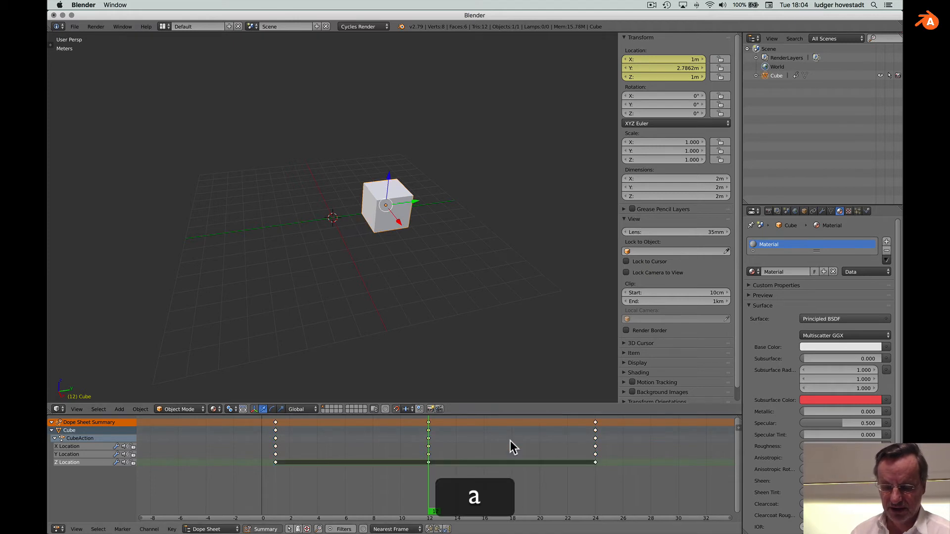
pyautogui.press('a')
pyautogui.press('a')
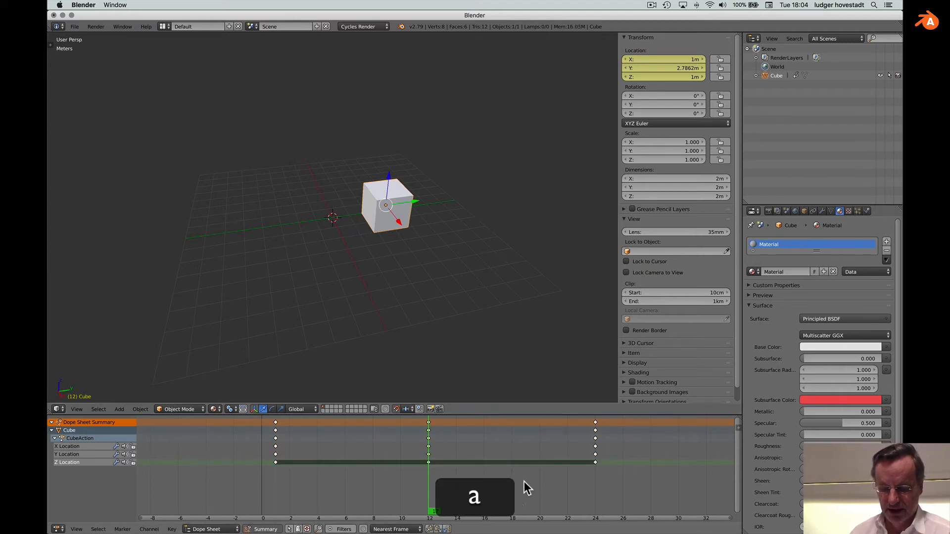
pyautogui.press('b')
pyautogui.moveTo(635, 490); pyautogui.dragTo(413, 419)
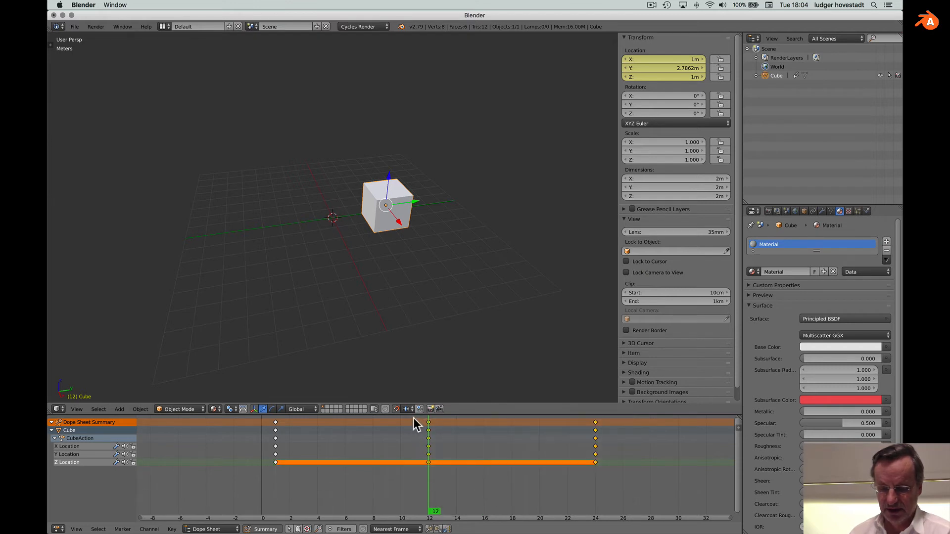
pyautogui.moveTo(595, 462); pyautogui.dragTo(640, 459)
pyautogui.press('g')
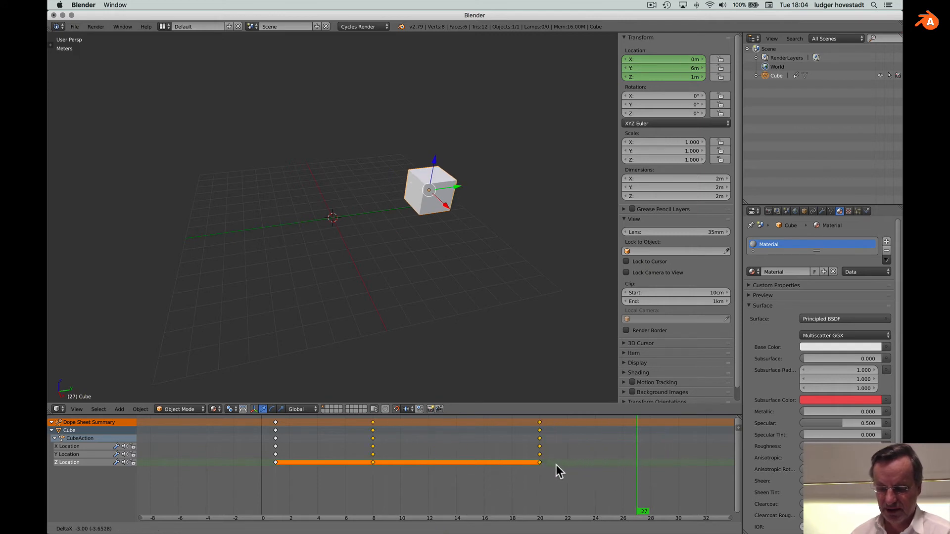
pyautogui.click(606, 470)
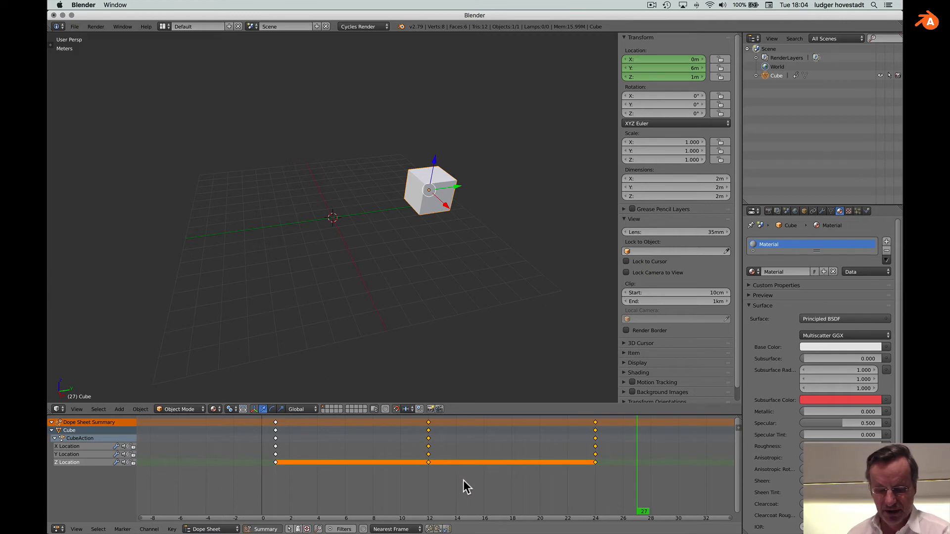
# - Box-select the cube's location keyframes at frame 12 and delete them
pyautogui.press('a')
pyautogui.press('b')
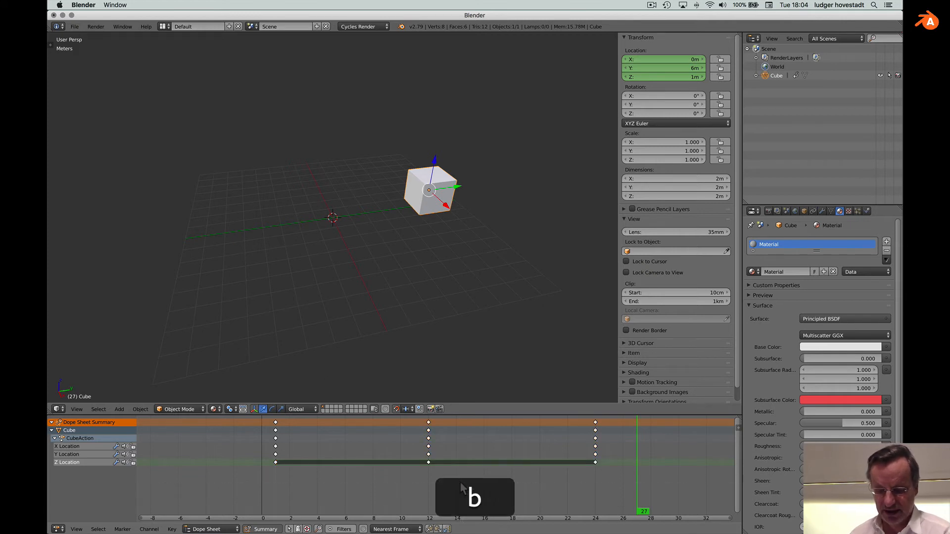
pyautogui.moveTo(459, 482); pyautogui.dragTo(414, 414)
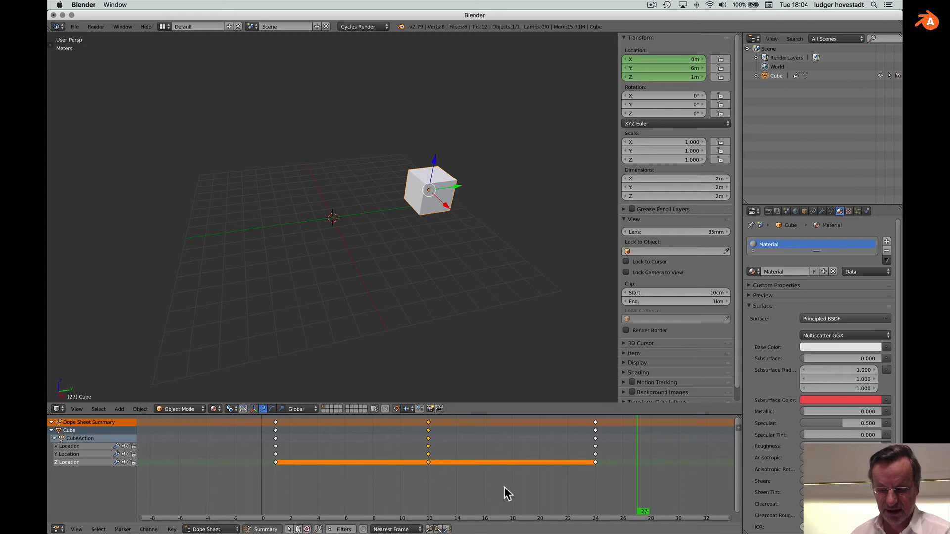
pyautogui.press('x')
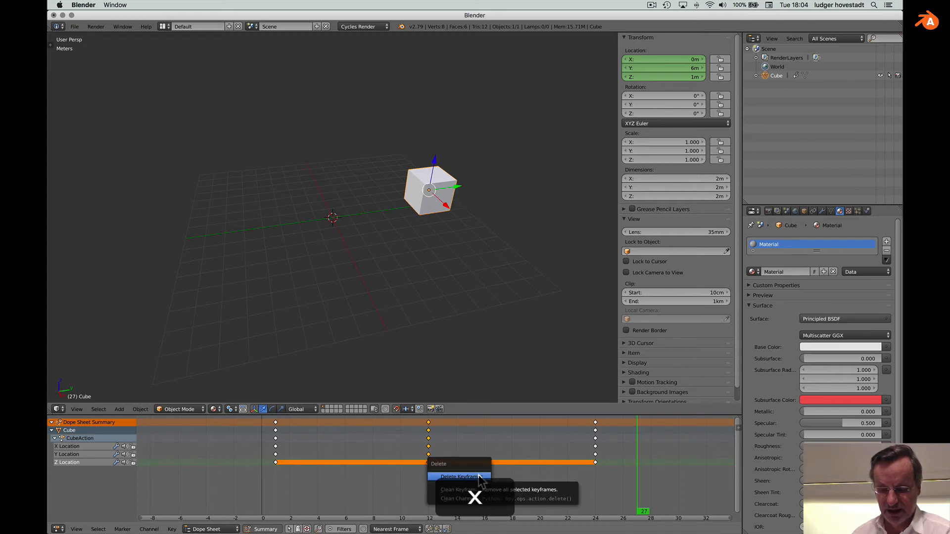
pyautogui.click(479, 478)
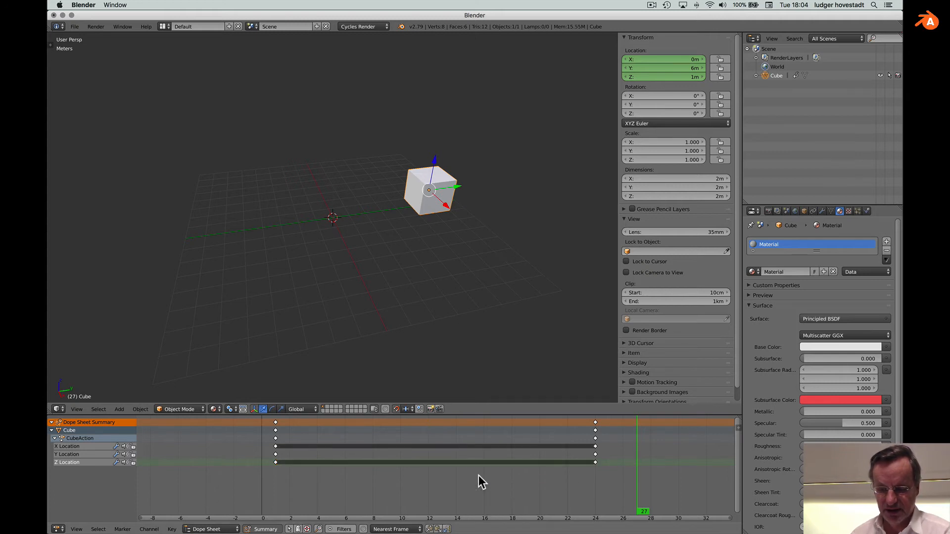
# - Switch the Dope Sheet area back to the Timeline, play the animation from the first frame, and stop the playback
pyautogui.click(58, 528)
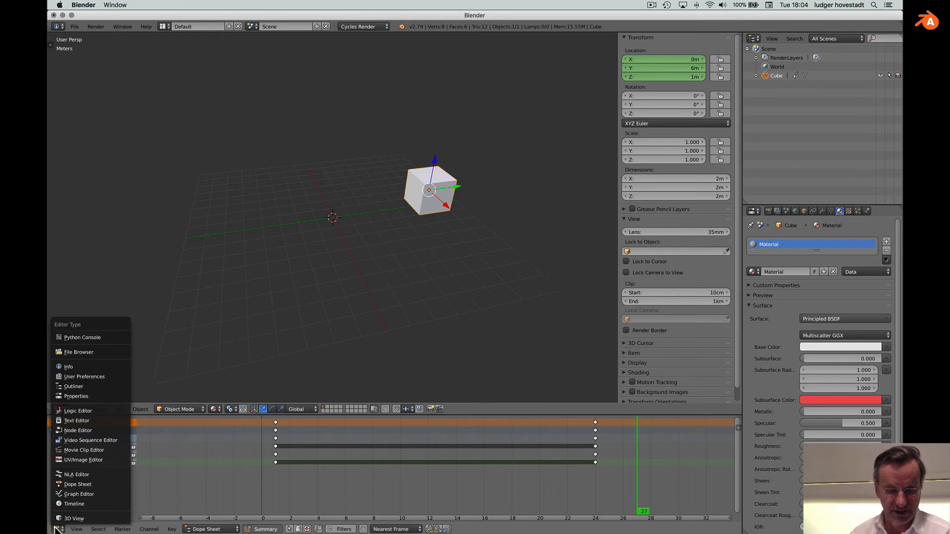
pyautogui.click(66, 504)
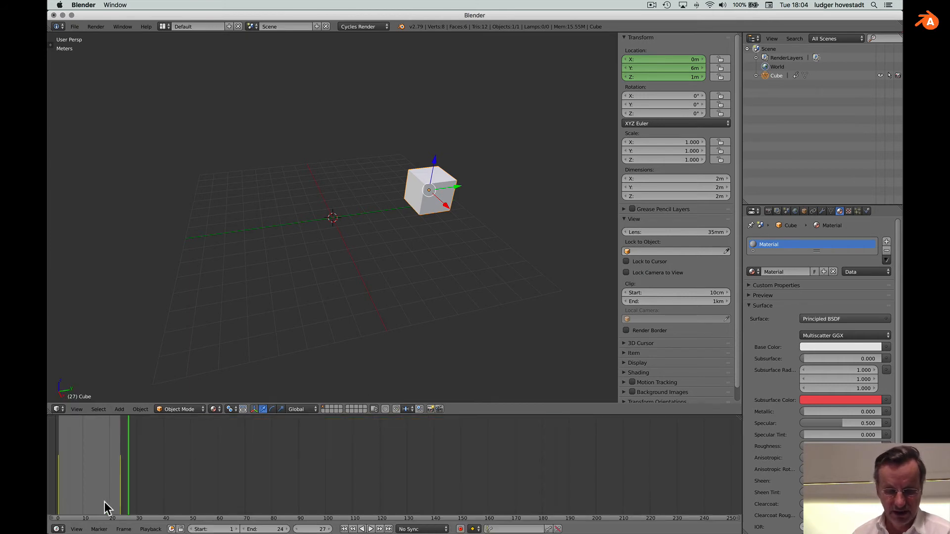
pyautogui.click(344, 529)
pyautogui.click(371, 528)
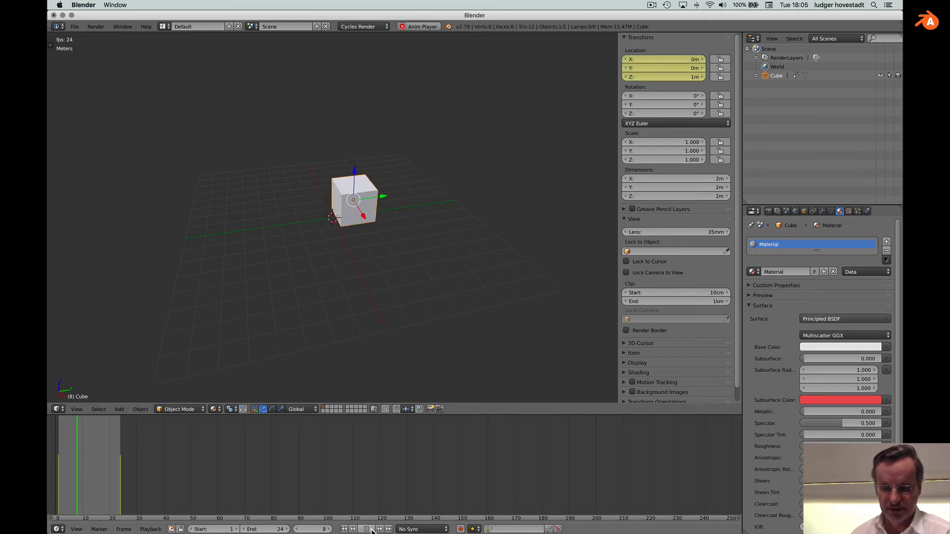
pyautogui.click(370, 529)
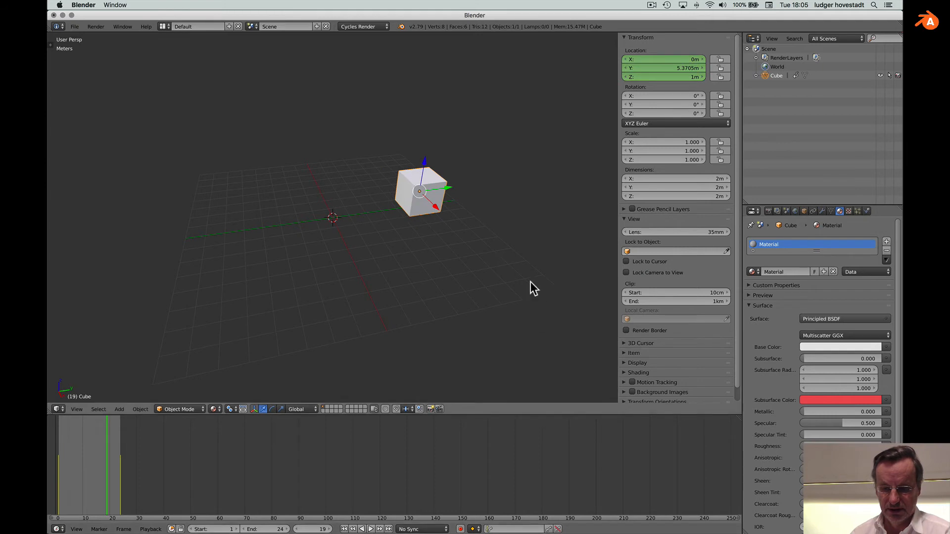
# - Move the cube along Y to about -2.6 cm without keyframing it, and jump back to the first frame
pyautogui.moveTo(452, 187); pyautogui.dragTo(360, 195)
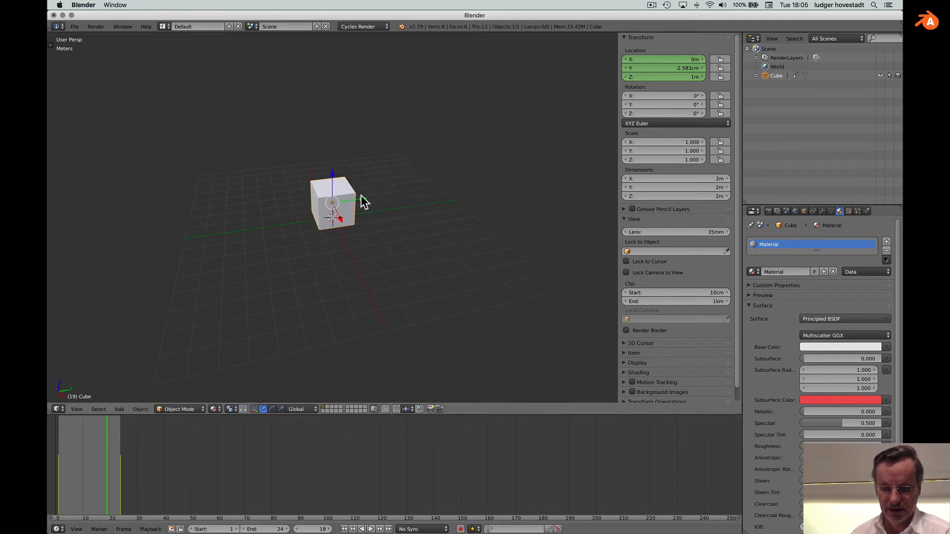
pyautogui.click(344, 528)
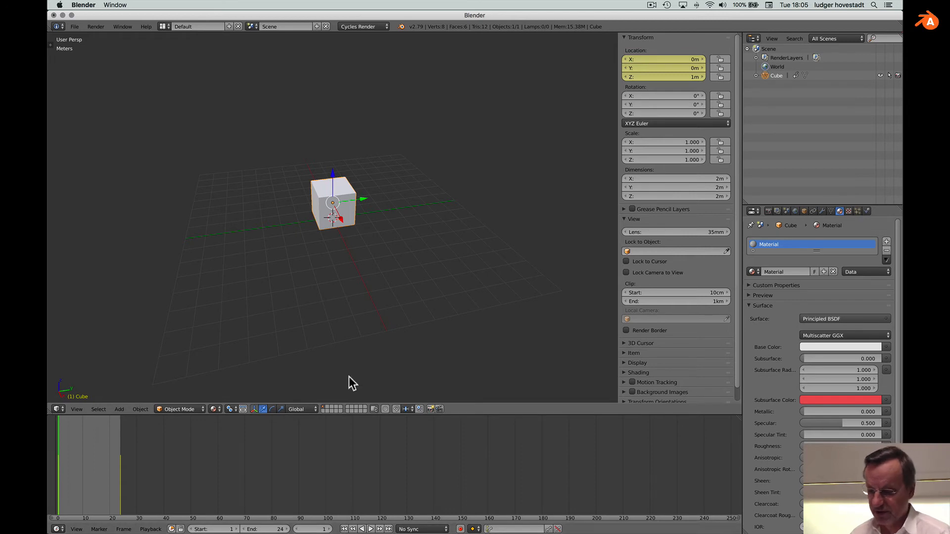
# - At frame 1, set the Base Color of the cube's material to a saturated red
pyautogui.hscroll(5, 454, 301)
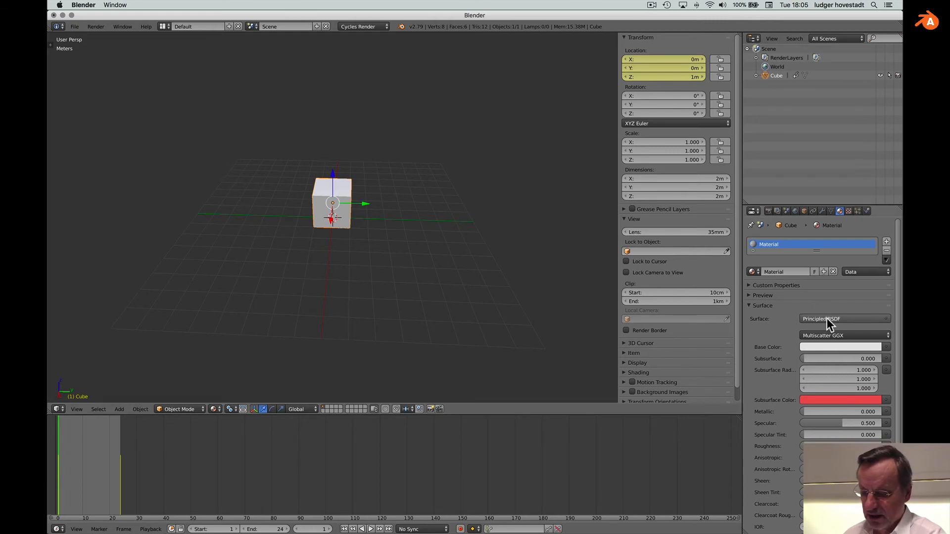
pyautogui.click(827, 345)
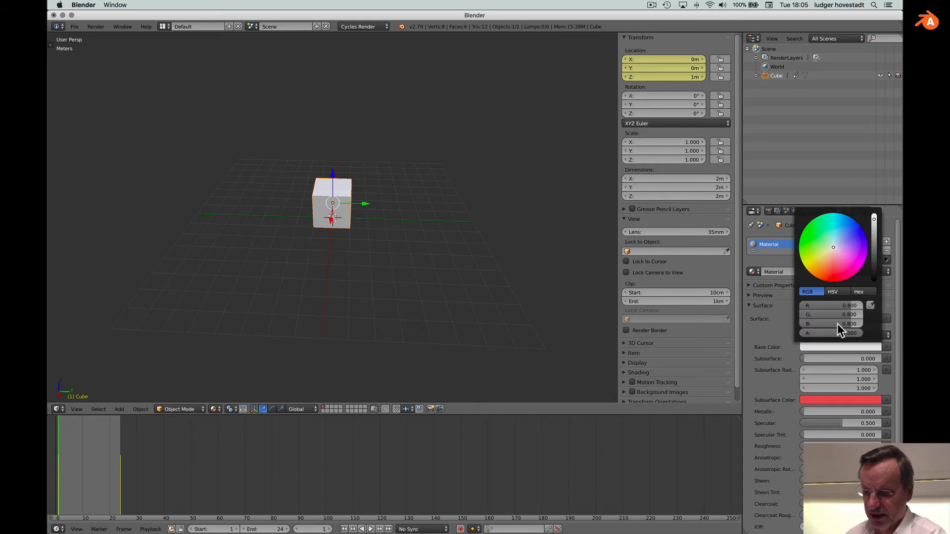
pyautogui.click(833, 247)
pyautogui.click(834, 280)
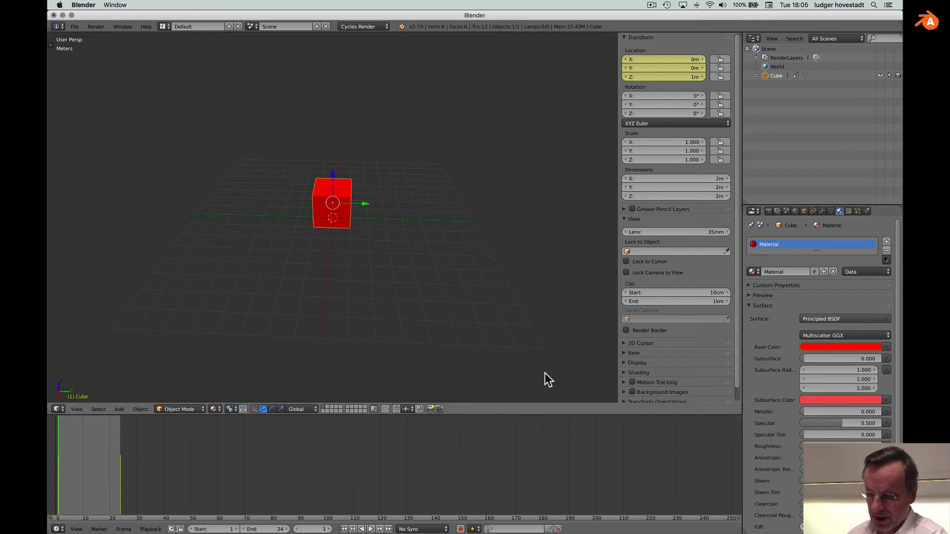
# - At frame 24, set the material's Base Color to green, insert a keyframe on it, and check the keyed colour values
pyautogui.moveTo(64, 428); pyautogui.dragTo(120, 429)
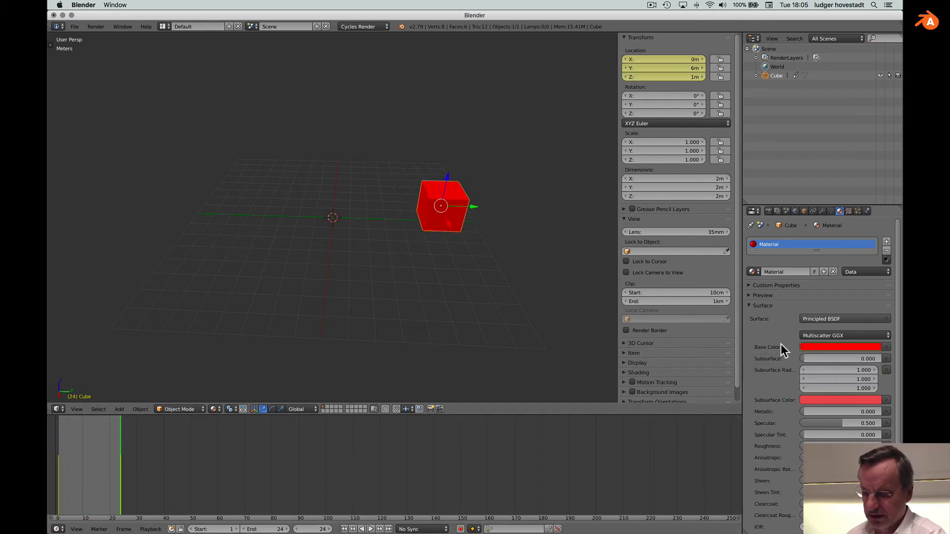
pyautogui.click(816, 346)
pyautogui.click(805, 235)
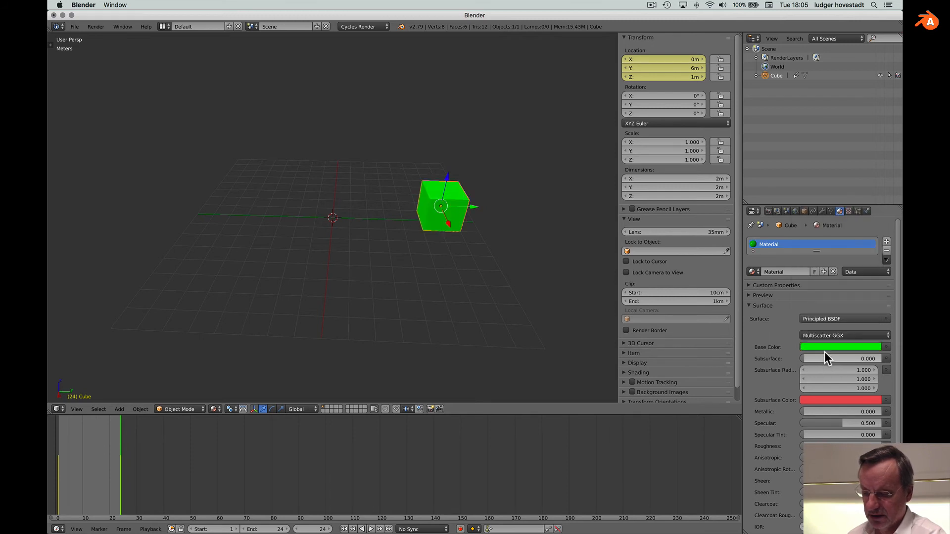
pyautogui.press('i')
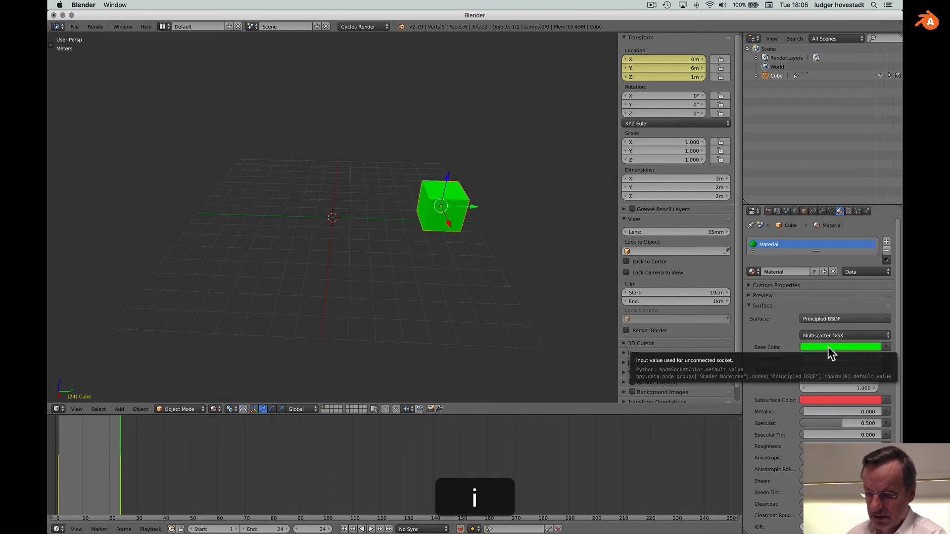
pyautogui.click(830, 347)
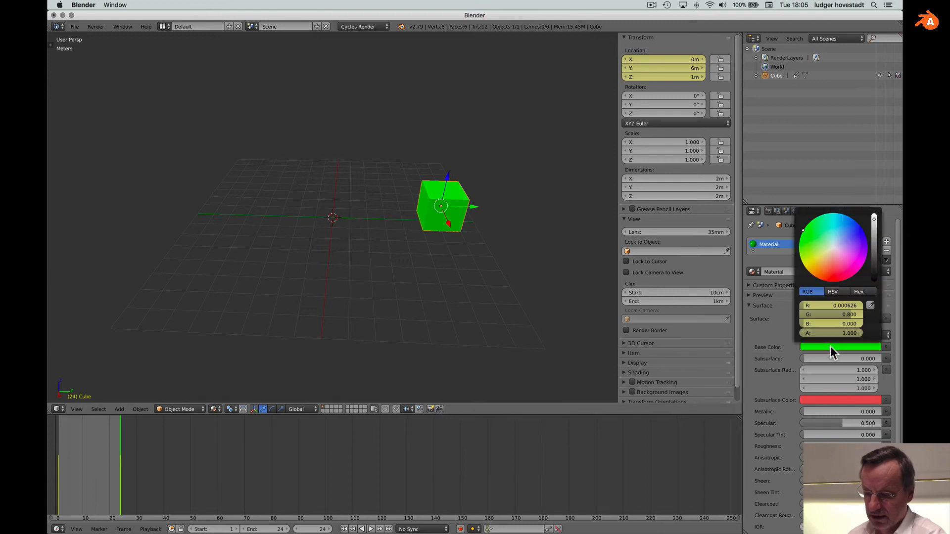
pyautogui.click(832, 346)
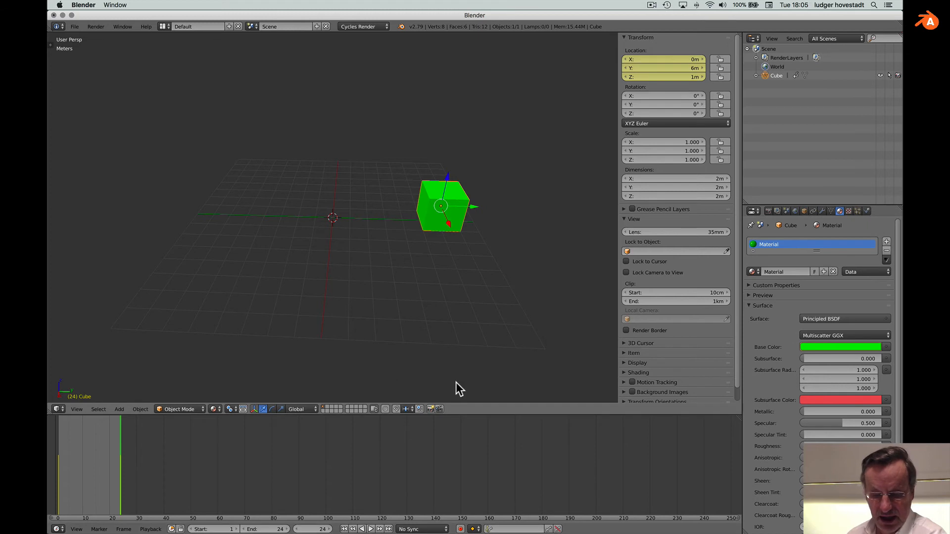
# - Set the 3D viewport shading to Rendered
pyautogui.click(213, 409)
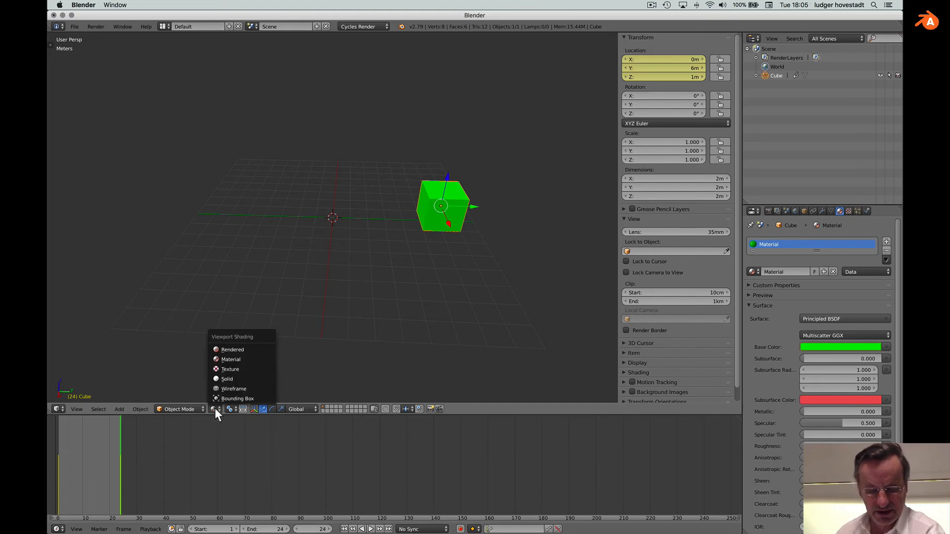
pyautogui.click(224, 351)
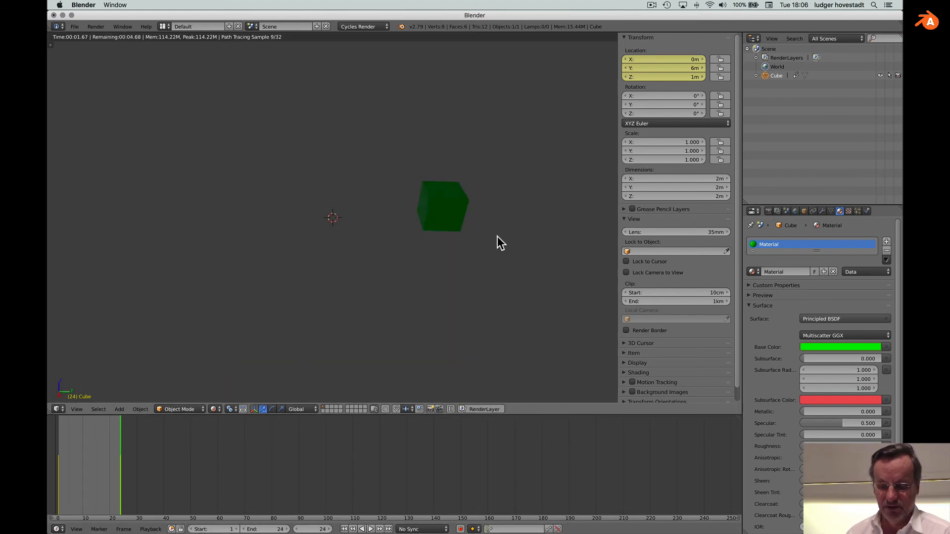
# - Add a Sun lamp to the scene to light the cube
pyautogui.hotkey('shift', 'a')
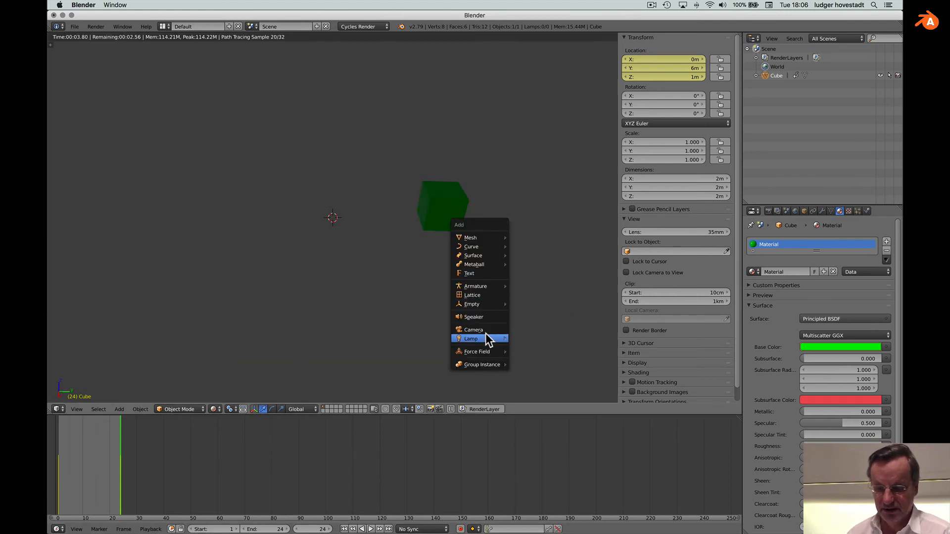
pyautogui.moveTo(493, 336)
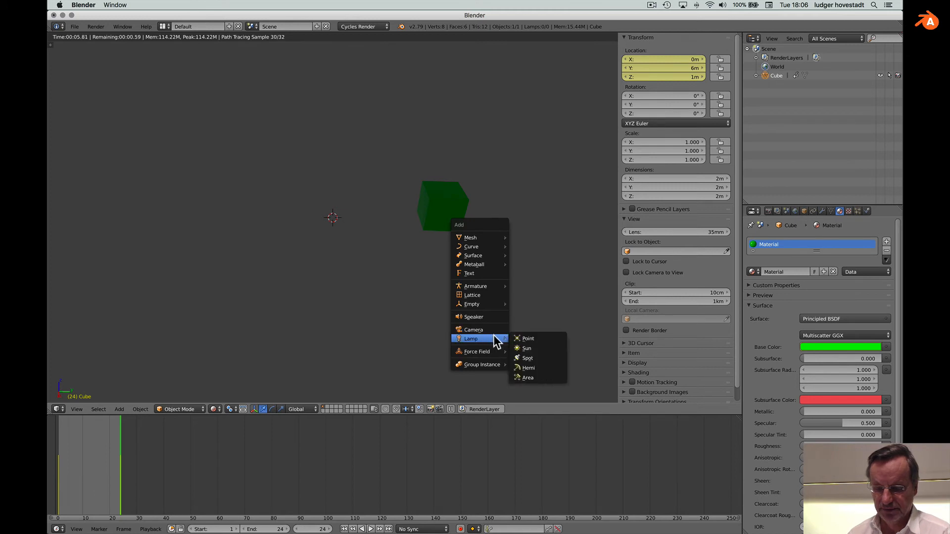
pyautogui.click(526, 348)
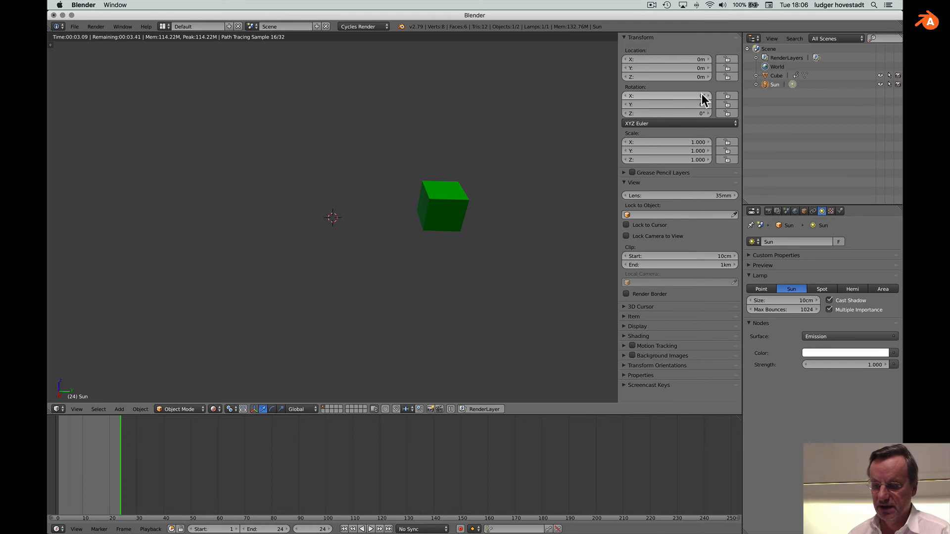
# - Set the Sun lamp's rotation to 45° around Y and 45° around Z
pyautogui.moveTo(701, 94); pyautogui.dragTo(701, 103)
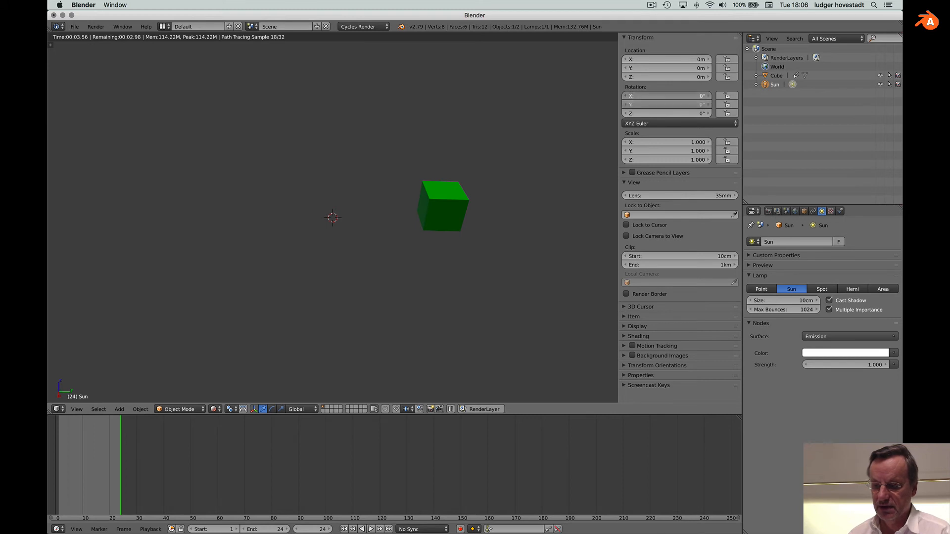
pyautogui.press('Return')
pyautogui.click(681, 106)
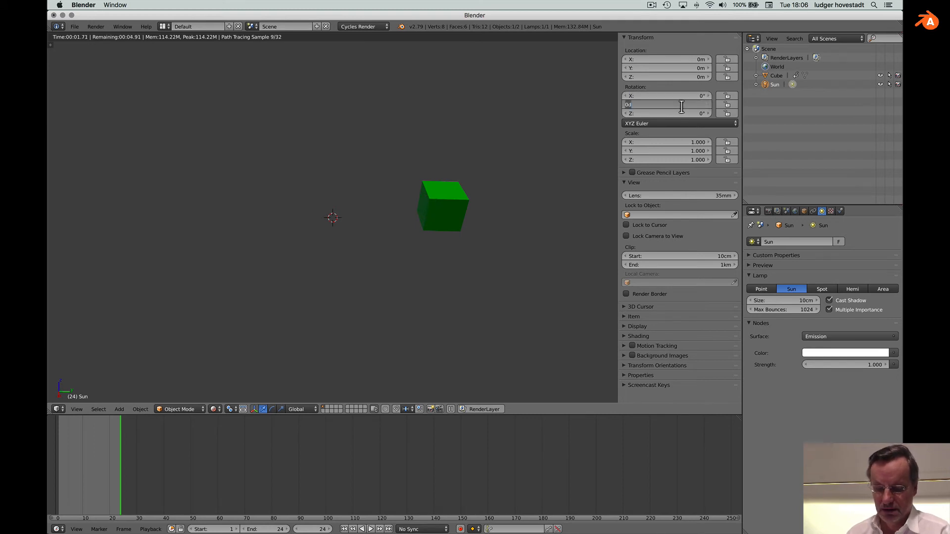
pyautogui.write('45')
pyautogui.press('Tab')
pyautogui.write('45')
pyautogui.press('Return')
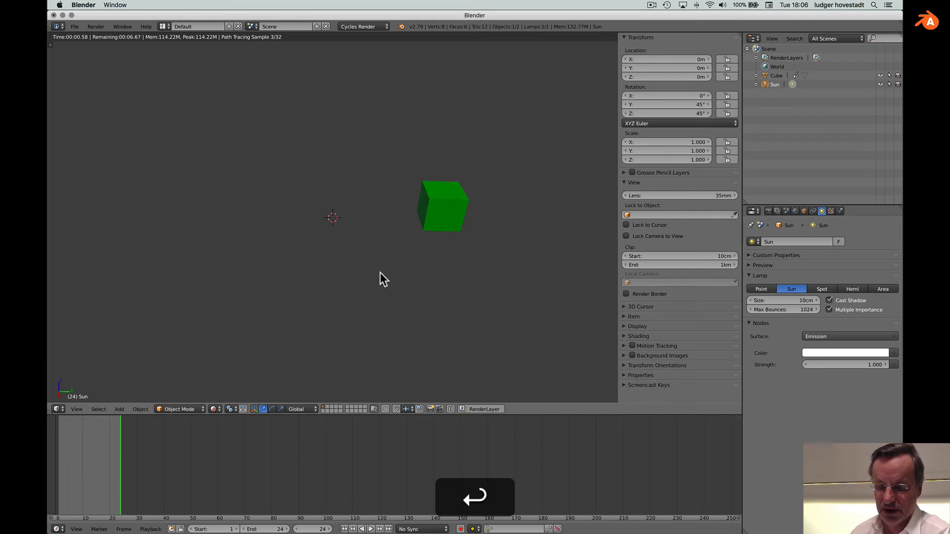
# - Play the animation from the first frame in the rendered viewport and stop it
pyautogui.click(344, 529)
pyautogui.click(370, 530)
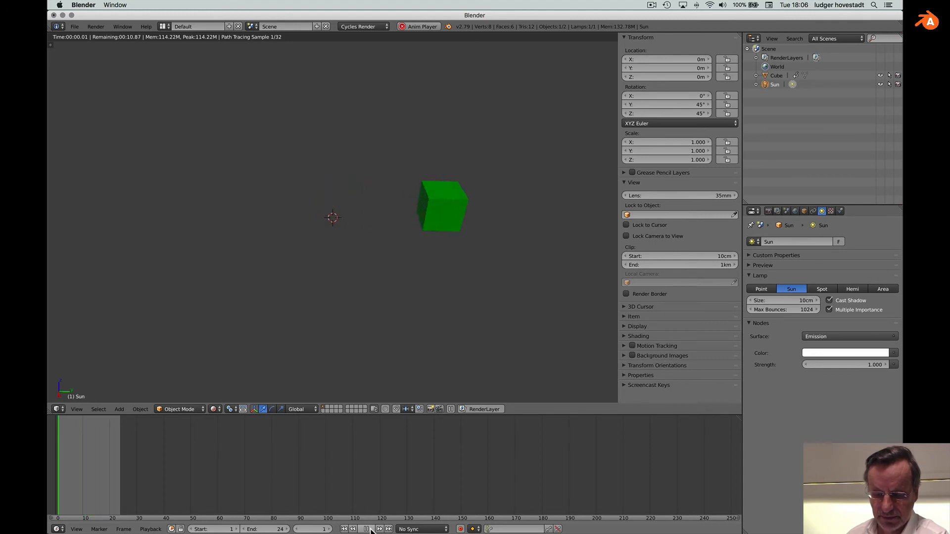
pyautogui.click(367, 530)
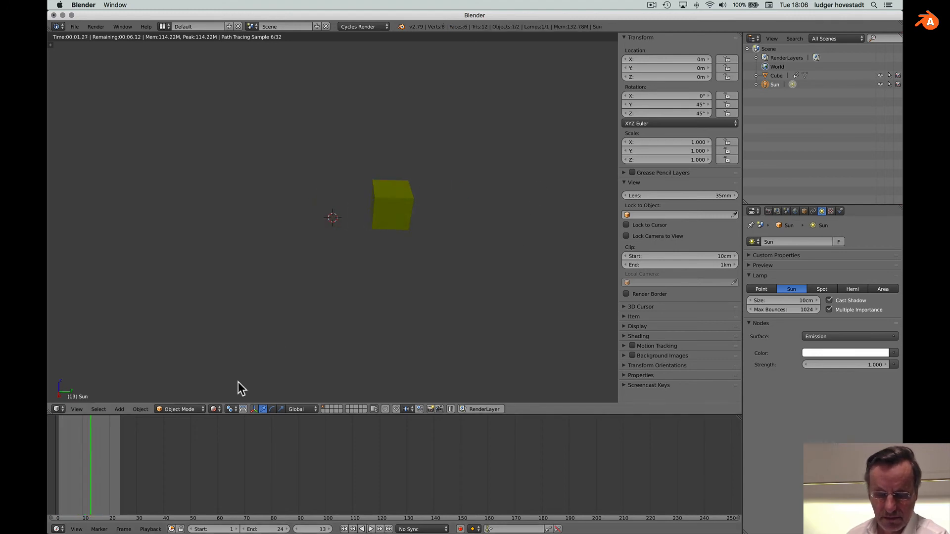
# - Switch the viewport from Rendered to non-rendered shading, and play the animation from the first frame to preview it at full speed
pyautogui.click(214, 407)
pyautogui.click(224, 366)
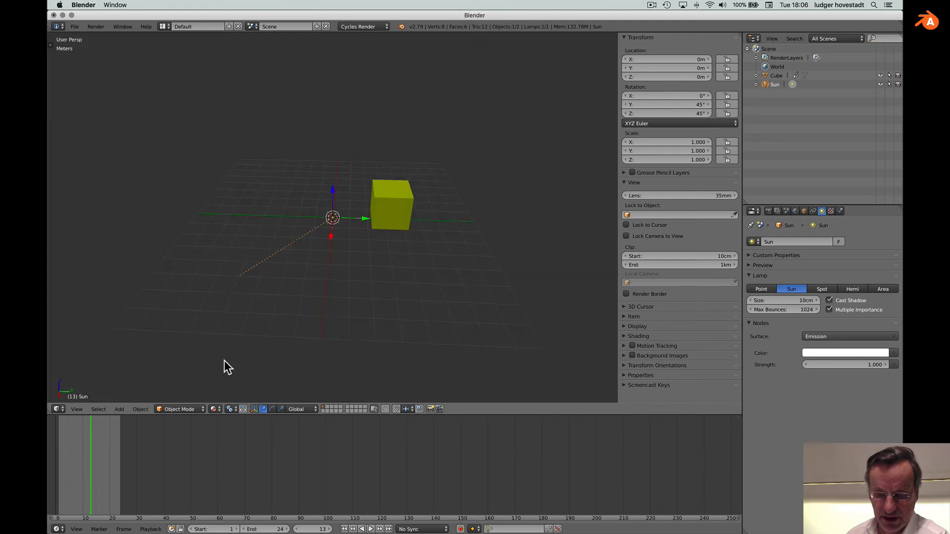
pyautogui.click(343, 529)
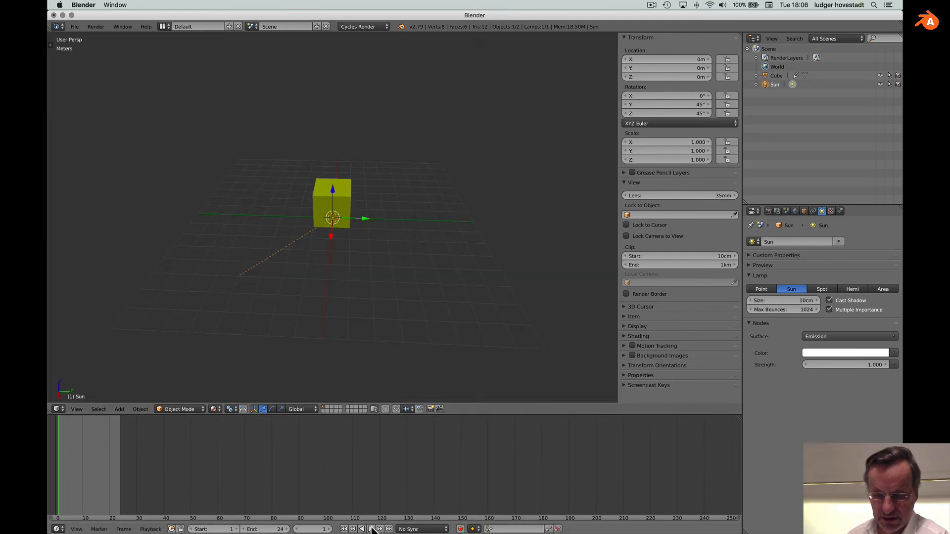
pyautogui.click(371, 529)
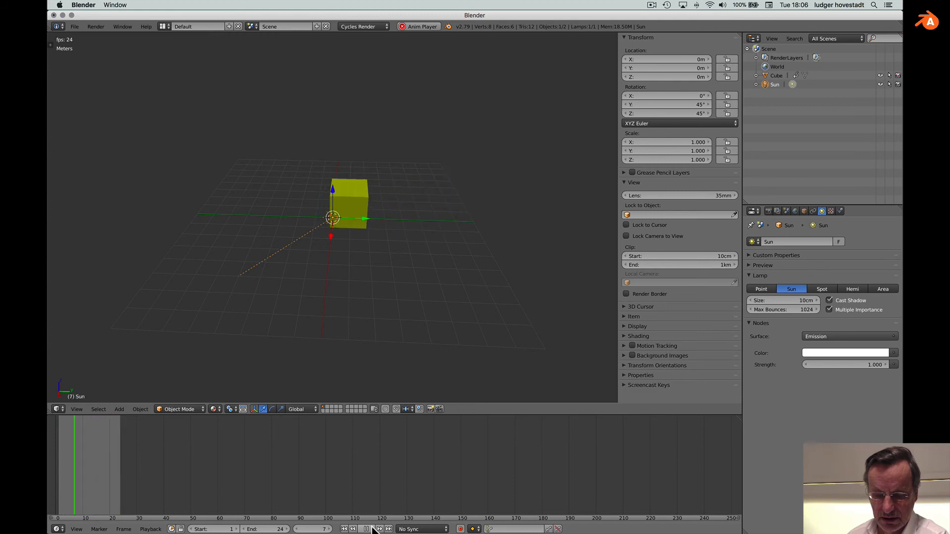
pyautogui.click(366, 529)
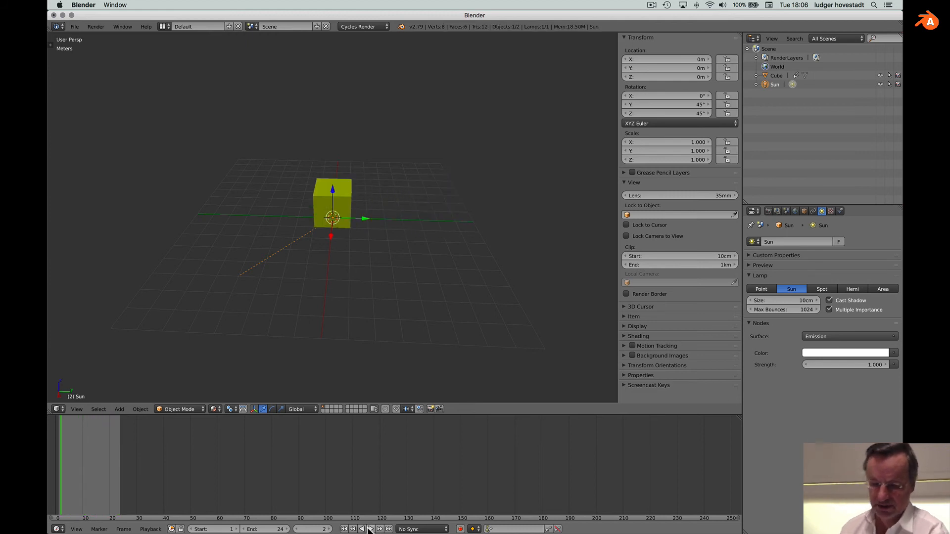
# - Switch the timeline area to the Dope Sheet, go to frame 24, and examine the cube's location and material keyframes
pyautogui.hscroll(-10, 390, 357)
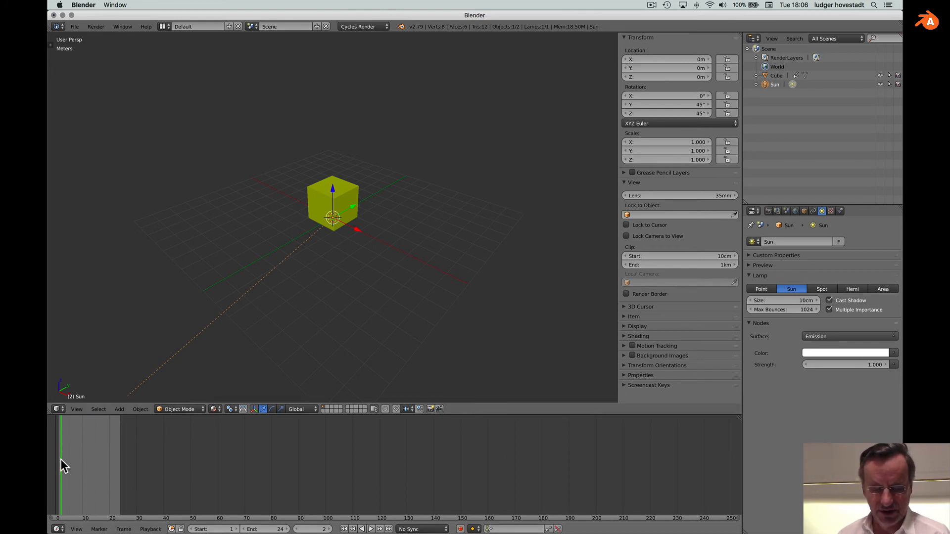
pyautogui.click(58, 529)
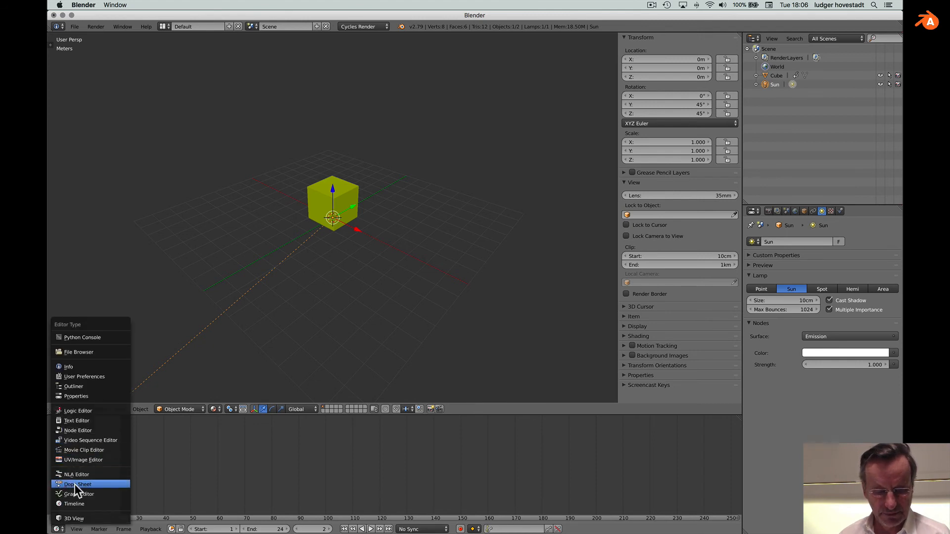
pyautogui.click(75, 485)
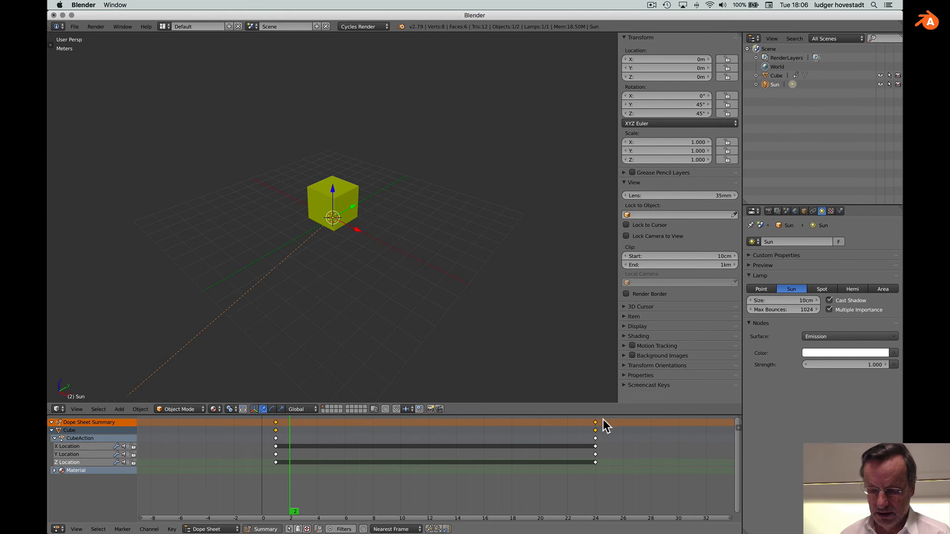
pyautogui.click(596, 435)
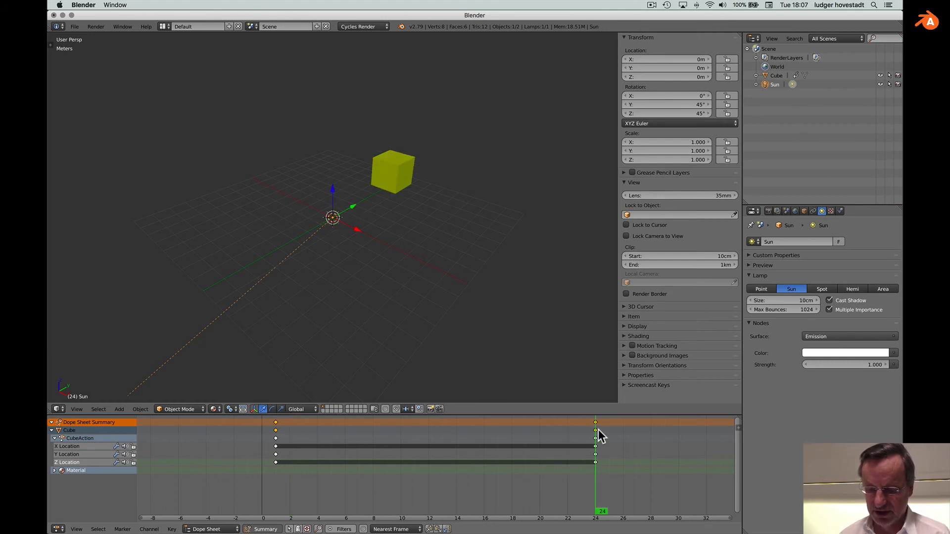
pyautogui.click(54, 439)
pyautogui.click(55, 438)
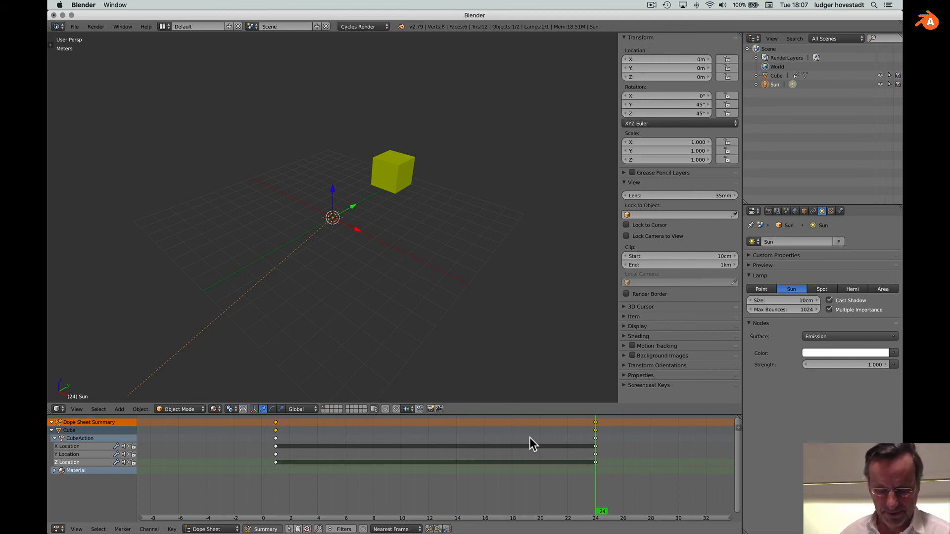
# - Switch the Dope Sheet area back to the Timeline and return to the first frame
pyautogui.click(58, 529)
pyautogui.click(71, 508)
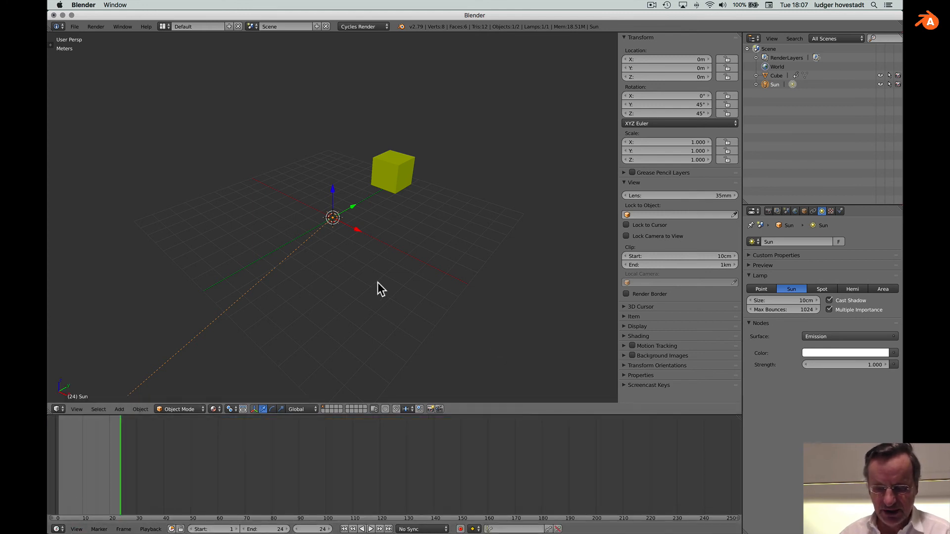
pyautogui.click(345, 529)
# - Delete all objects, the cube and the Sun lamp, from the scene
pyautogui.press('a')
pyautogui.press('a')
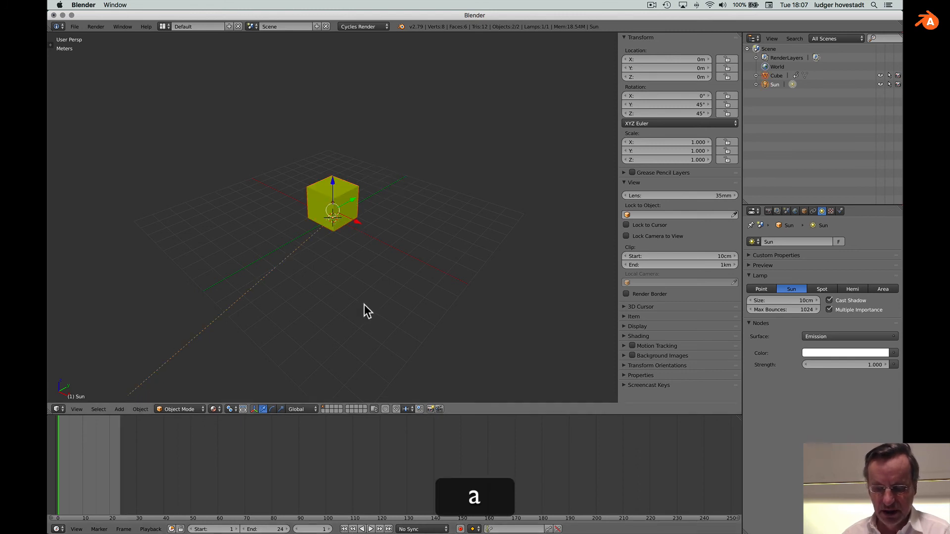
pyautogui.press('x')
pyautogui.press('Return')
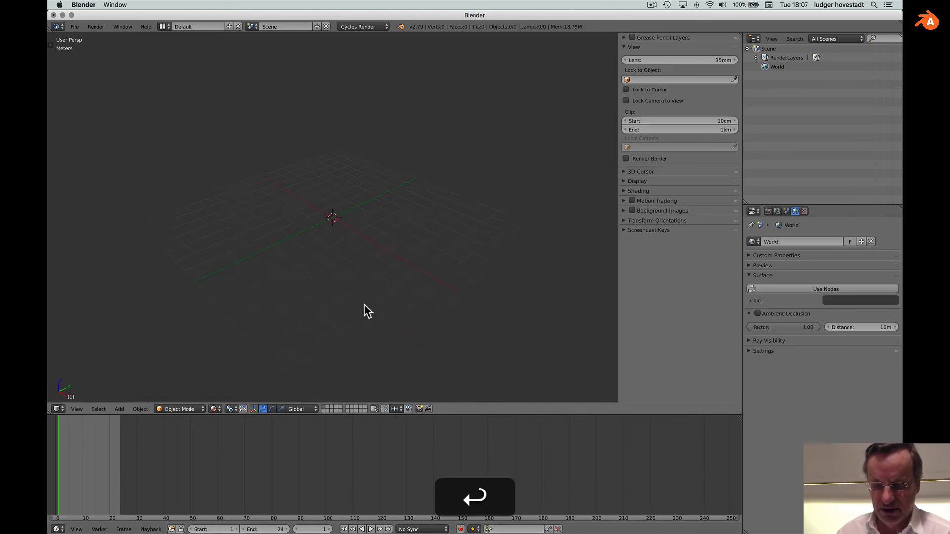
# - Add a plane at the origin and scale it by 10 to form a 20 m ground
pyautogui.hscroll(5, 364, 304)
pyautogui.hotkey('shift', 'a')
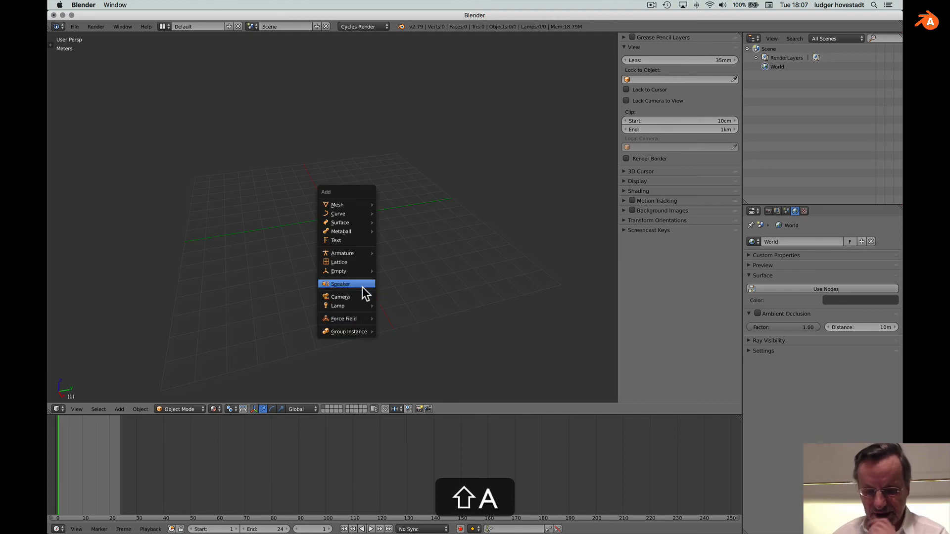
pyautogui.moveTo(374, 316)
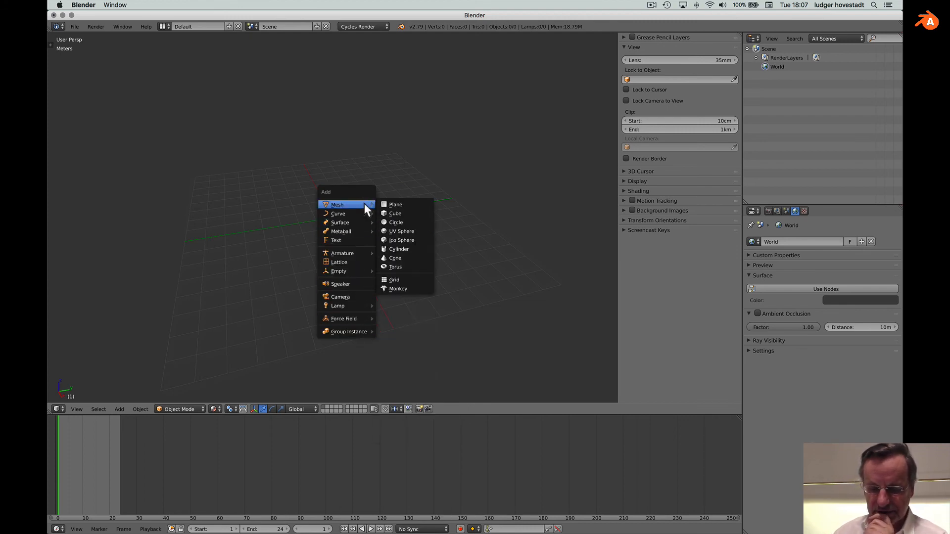
pyautogui.click(384, 203)
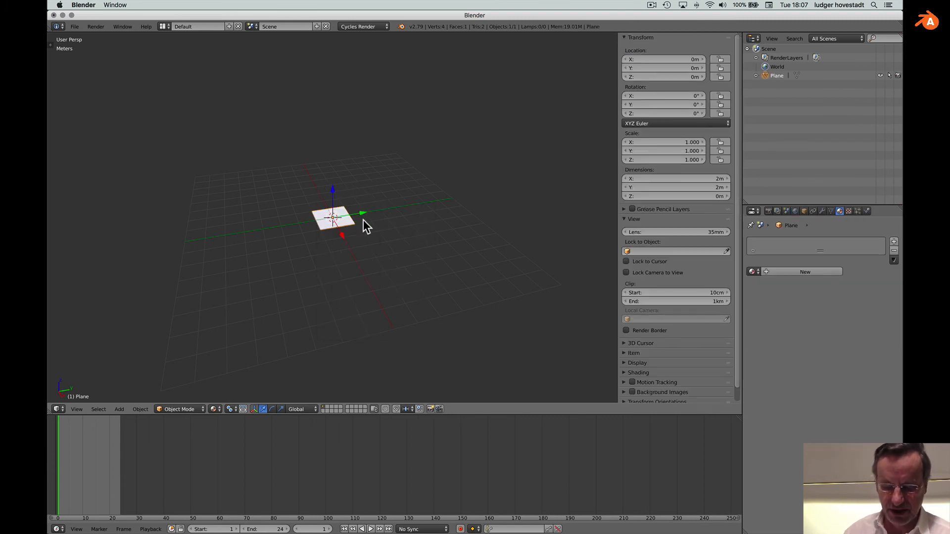
pyautogui.write('s10')
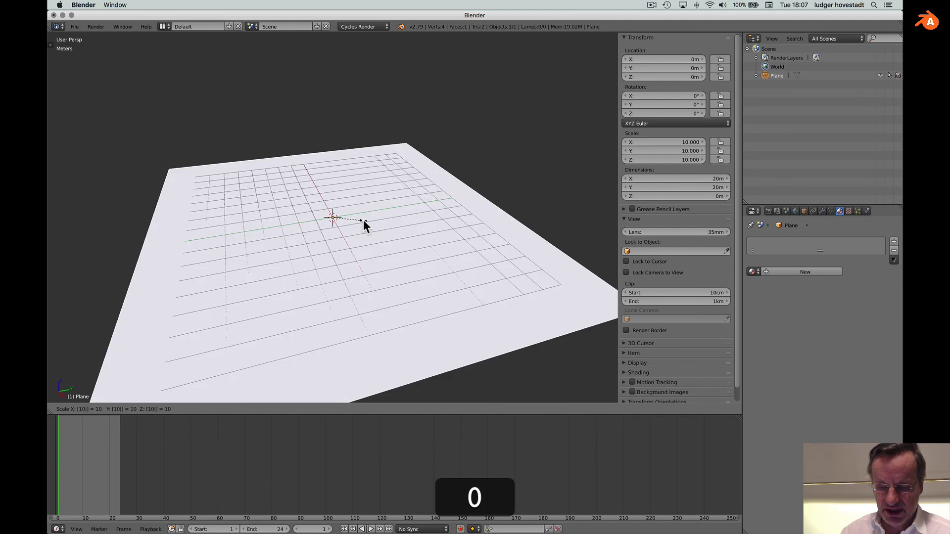
pyautogui.press('Return')
# - Add a cube and raise it 1 m along Z so it rests on the plane
pyautogui.hotkey('shift', 'a')
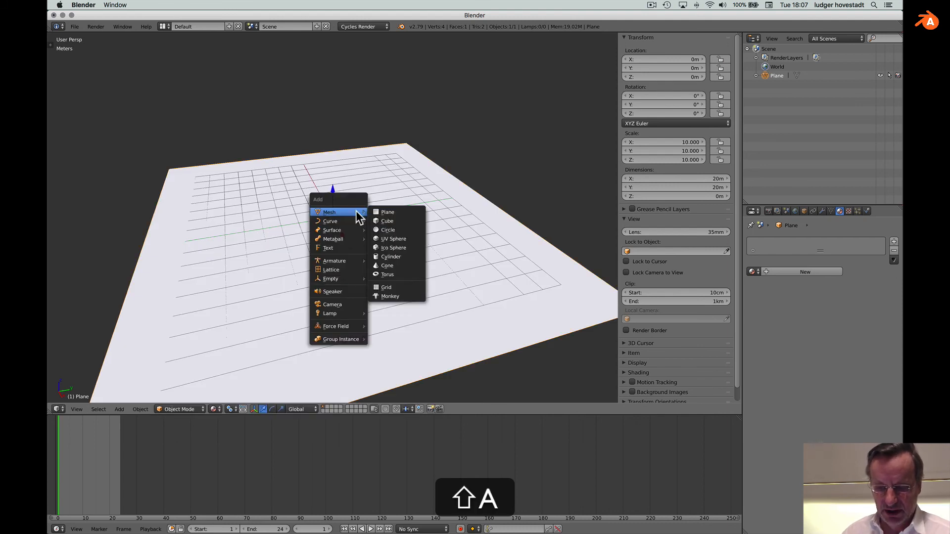
pyautogui.click(381, 220)
pyautogui.moveTo(326, 188)
pyautogui.mouseDown()
pyautogui.moveTo(329, 161)
pyautogui.moveTo(328, 172)
pyautogui.mouseUp()
# - Scale the cube by 2 along X to make a 4 m long brick
pyautogui.hscroll(-10, 328, 172)
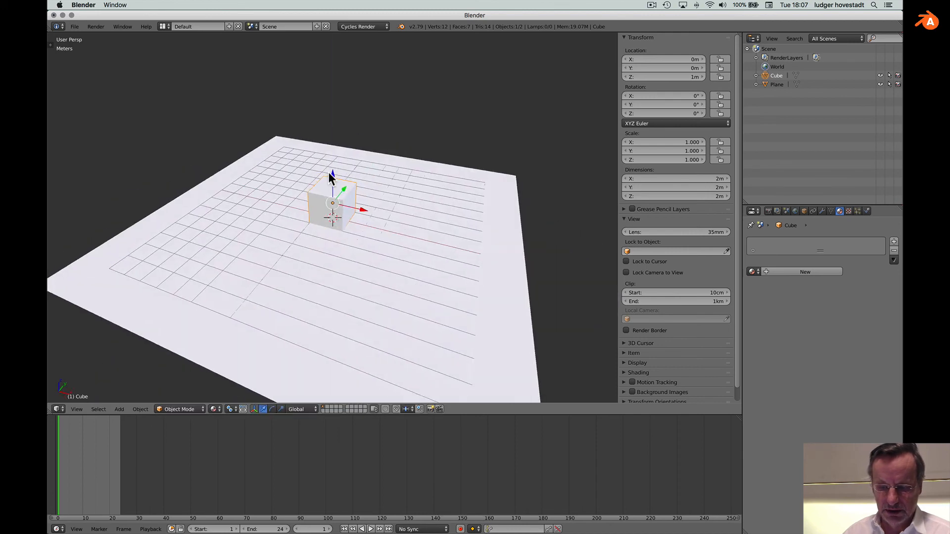
pyautogui.press('s')
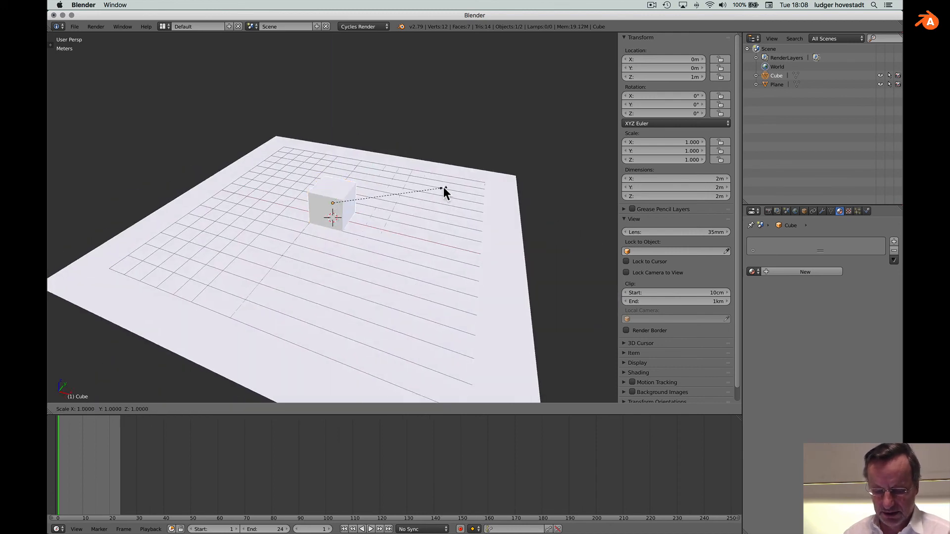
pyautogui.press('2')
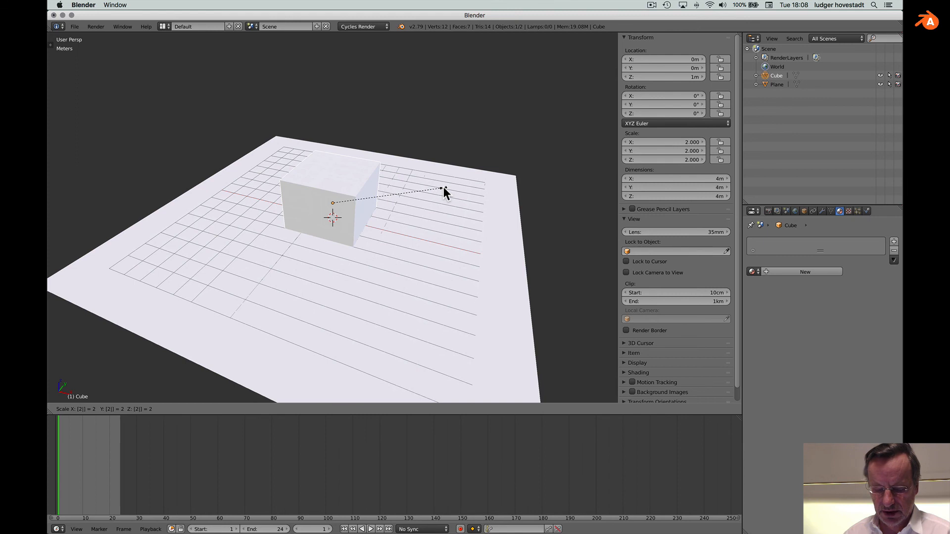
pyautogui.press('x')
pyautogui.press('Return')
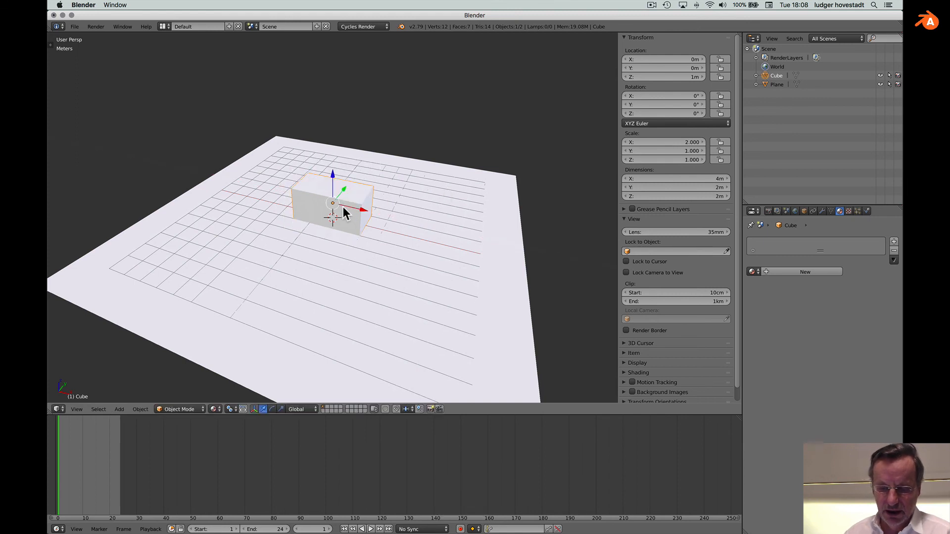
# - Duplicate the brick and place the copy at X -4 m, Y -1 m, Z 2 m
pyautogui.hotkey('shift', 'd')
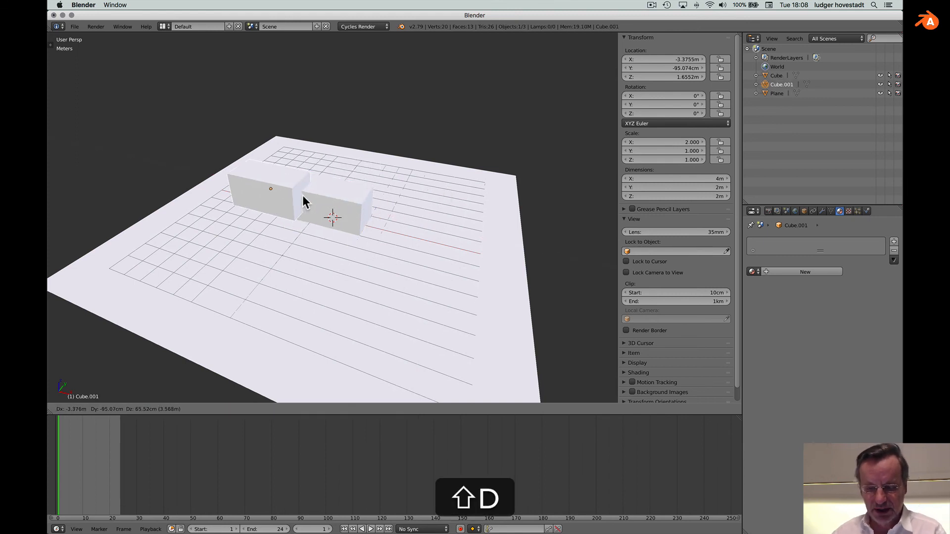
pyautogui.keyDown('ctrl'); pyautogui.keyDown('alt'); pyautogui.click(301, 195); pyautogui.keyUp('alt'); pyautogui.keyUp('ctrl')
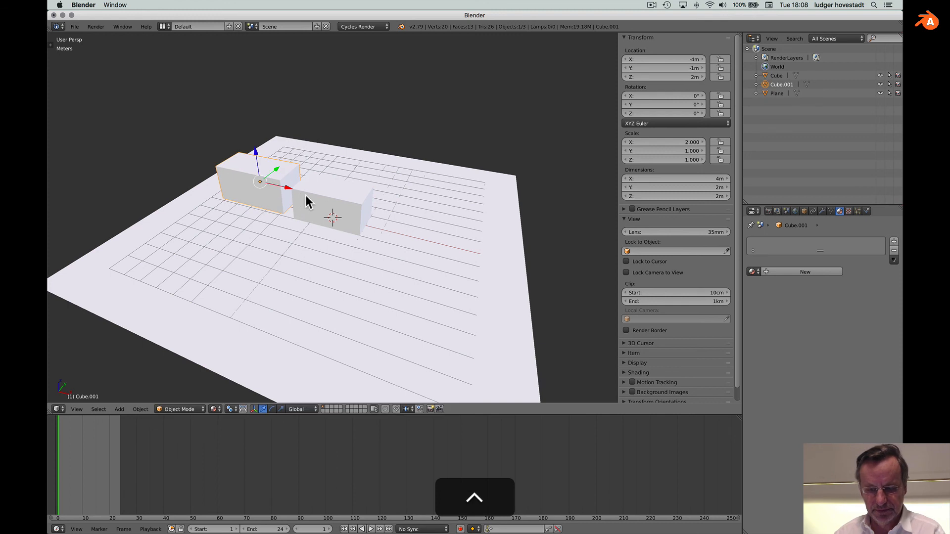
pyautogui.click(306, 195)
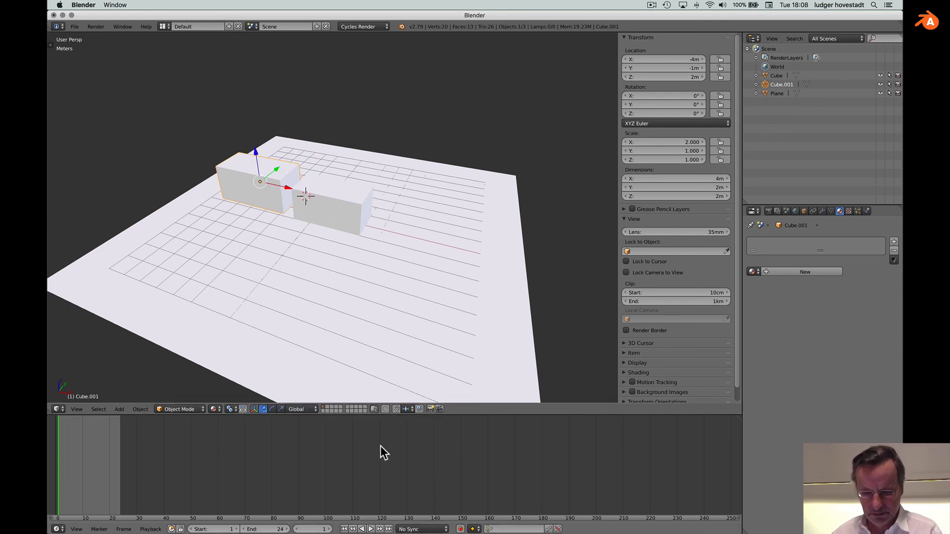
# - Snap the duplicated brick to the grid
pyautogui.click(395, 410)
pyautogui.hotkey('shift', 's')
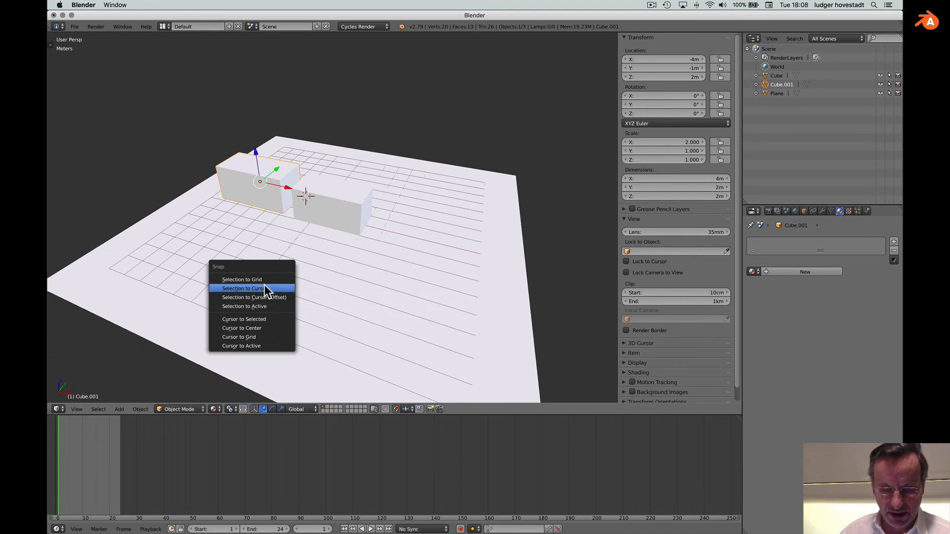
pyautogui.click(263, 280)
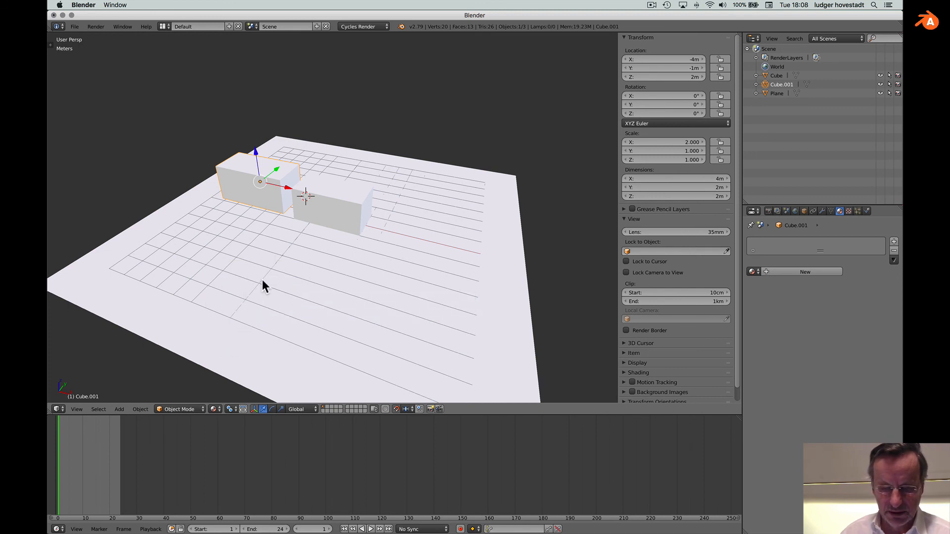
pyautogui.hotkey('shift', 's')
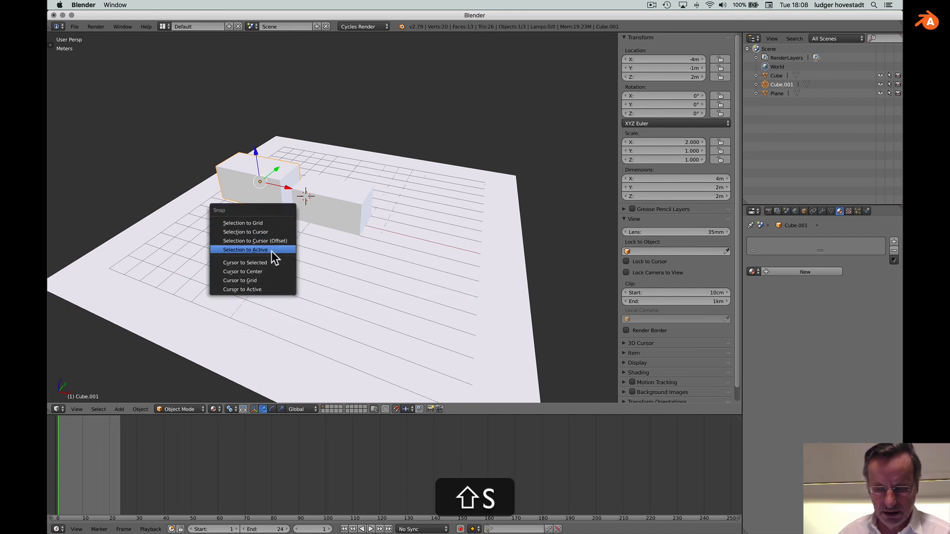
pyautogui.click(270, 225)
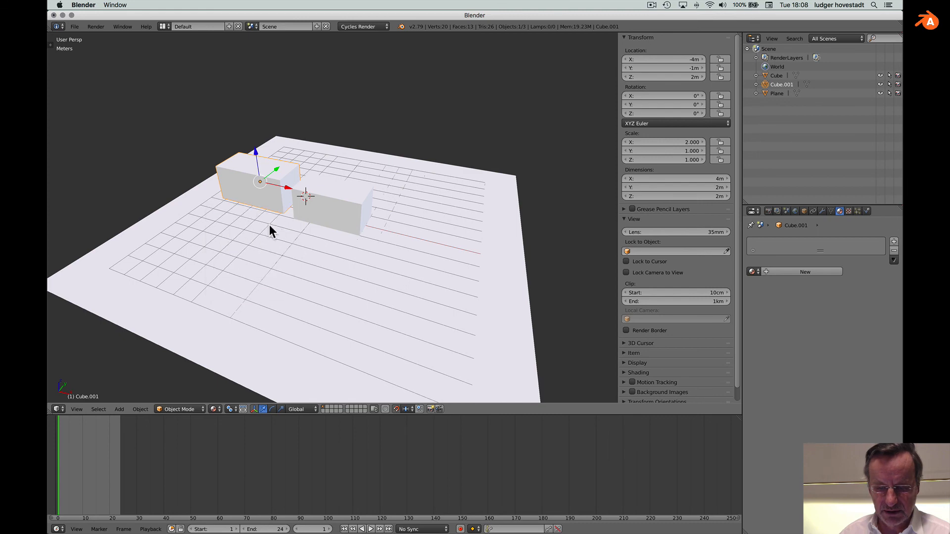
# - Delete the duplicated brick, keeping only the original brick on the ground plane
pyautogui.scroll(5, 367, 187)
pyautogui.hscroll(-5, 368, 188)
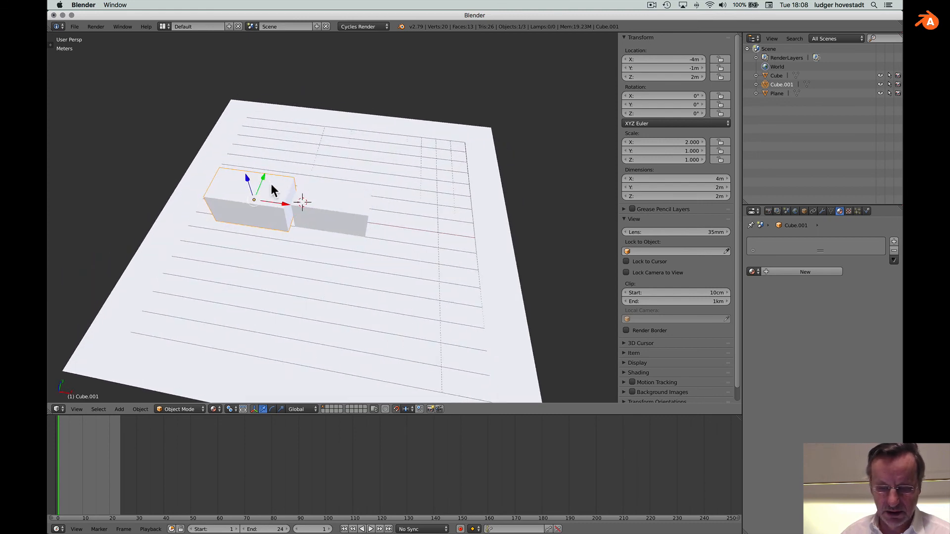
pyautogui.hscroll(8, 281, 198)
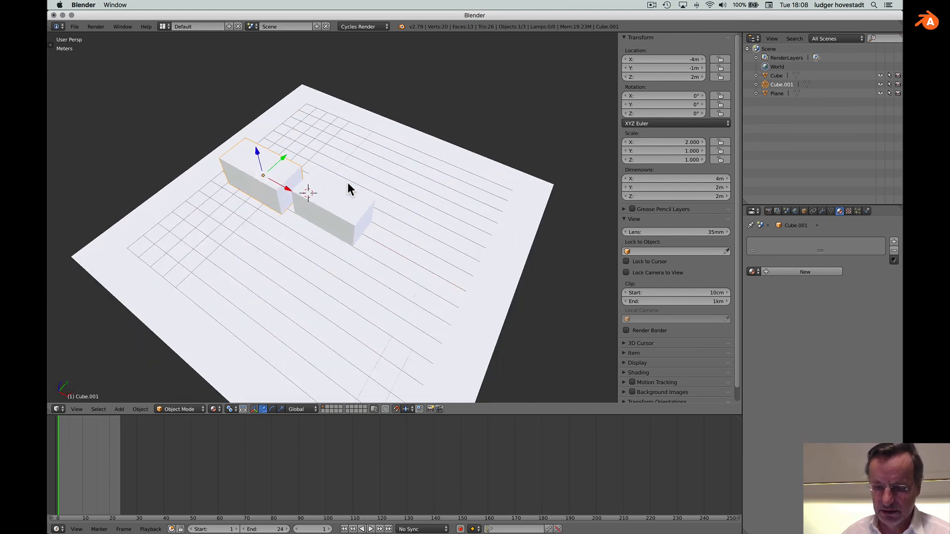
pyautogui.moveTo(285, 163); pyautogui.dragTo(302, 158)
pyautogui.press('x')
pyautogui.click(308, 188)
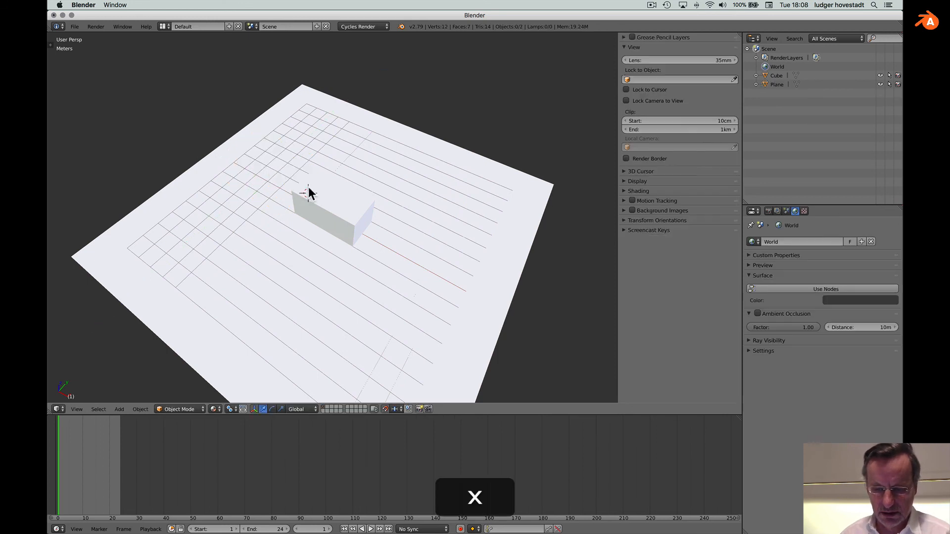
pyautogui.click(308, 192)
# - Duplicate the original brick and move the copy -4 m along the X axis
pyautogui.rightClick(326, 200)
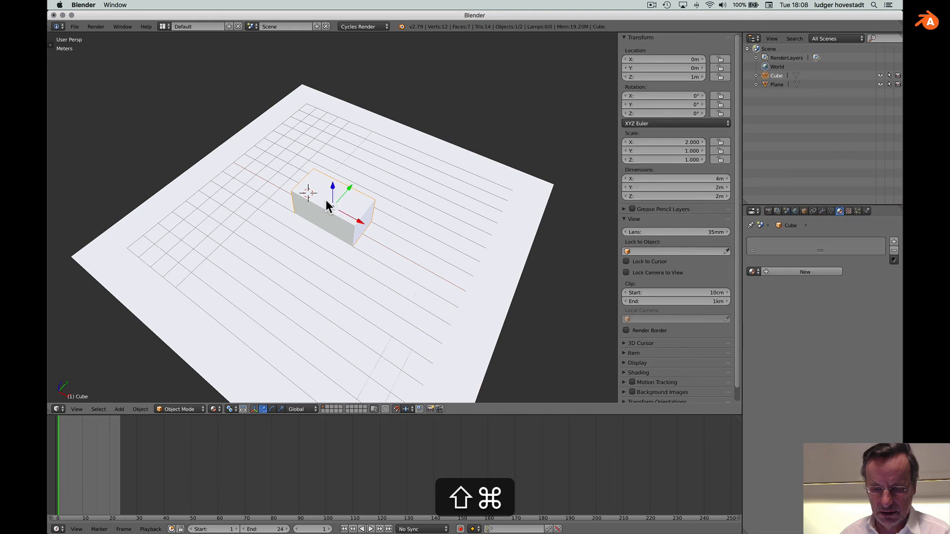
pyautogui.hotkey('shift', 'd')
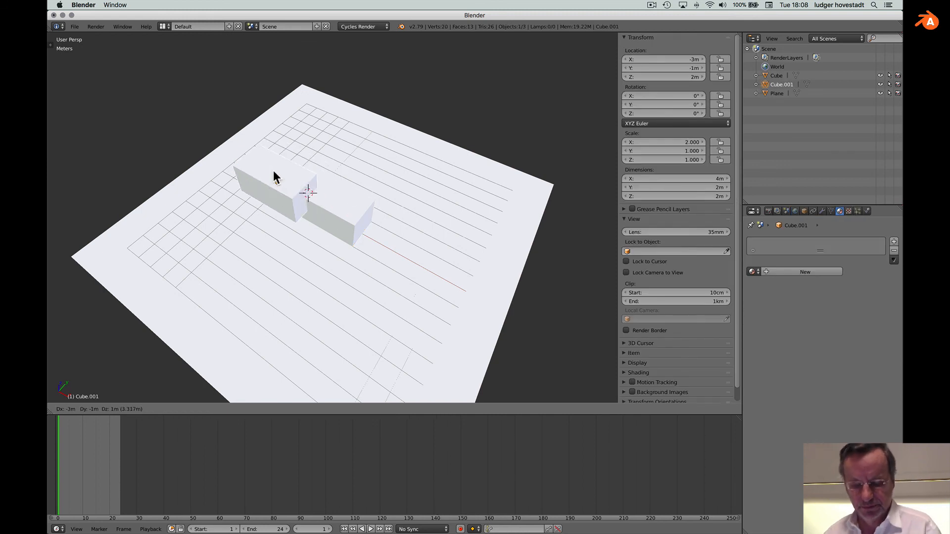
pyautogui.press('x')
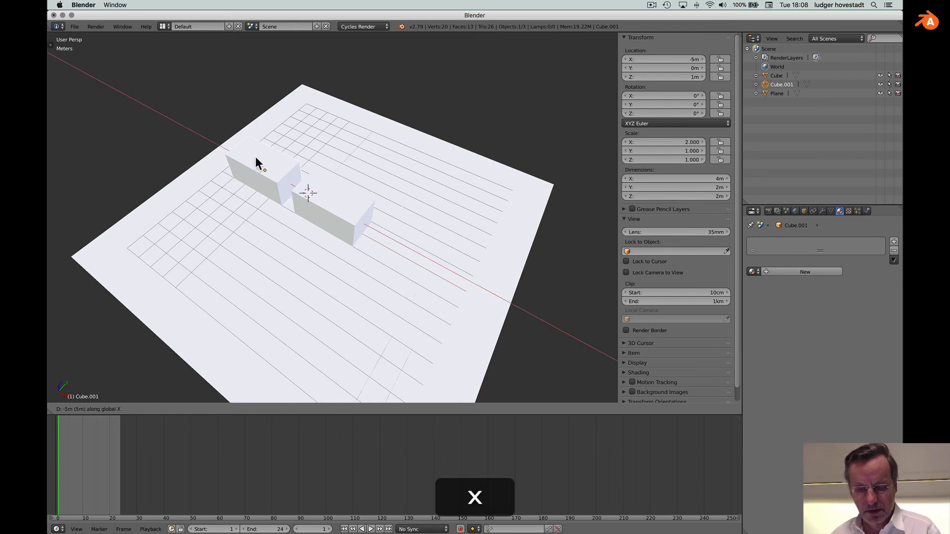
pyautogui.press('x')
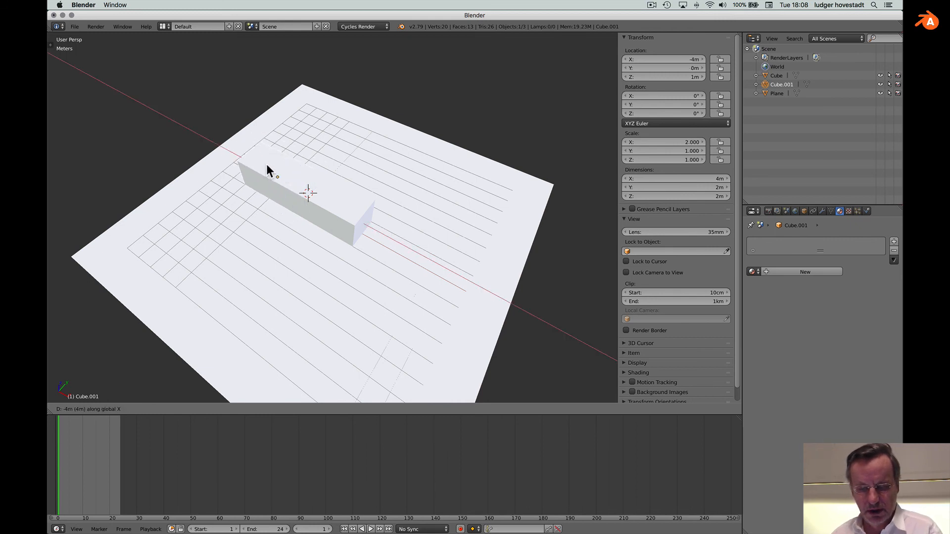
pyautogui.click(269, 165)
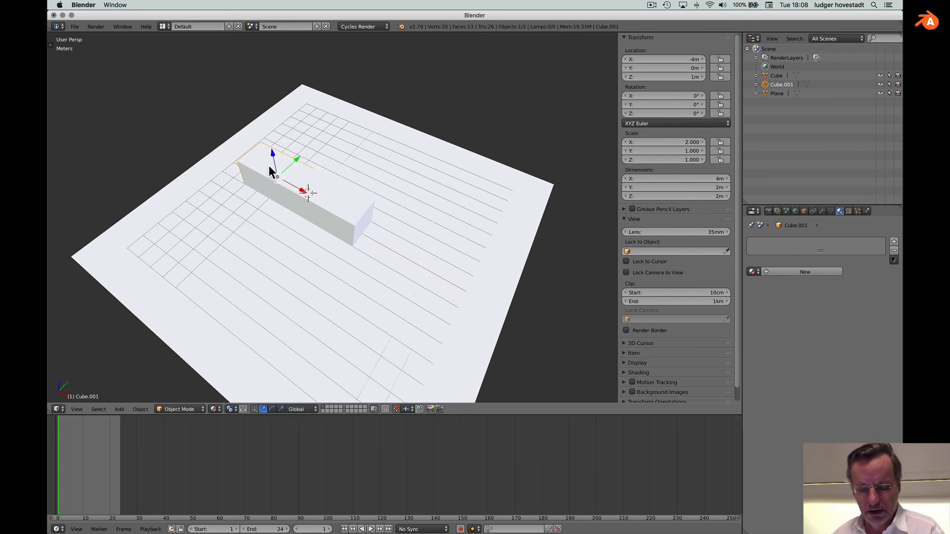
# - Rotate the copied brick 90° about Z and move it to X -3 m, Y -1 m to form a corner with the original
pyautogui.press('r')
pyautogui.press('z')
pyautogui.press('9')
pyautogui.press('0')
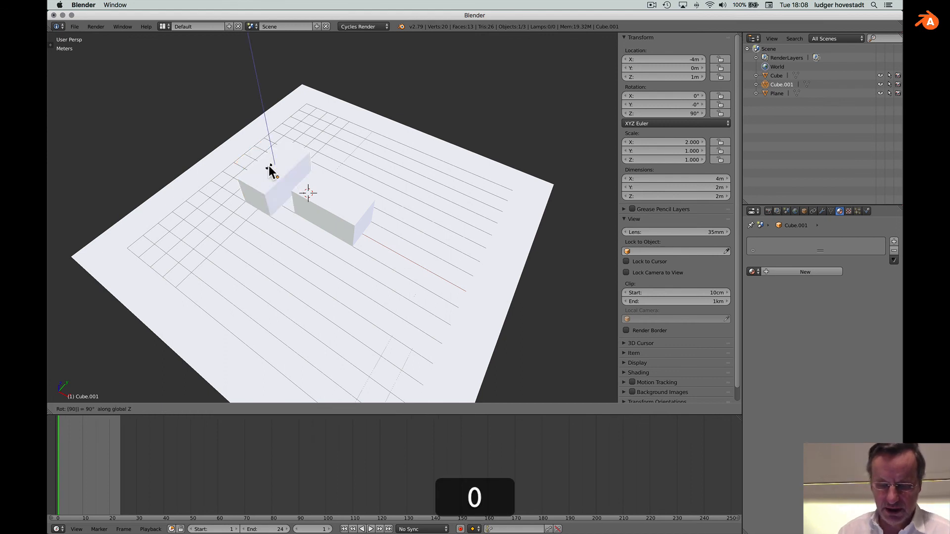
pyautogui.press('Return')
pyautogui.moveTo(292, 163); pyautogui.dragTo(299, 204)
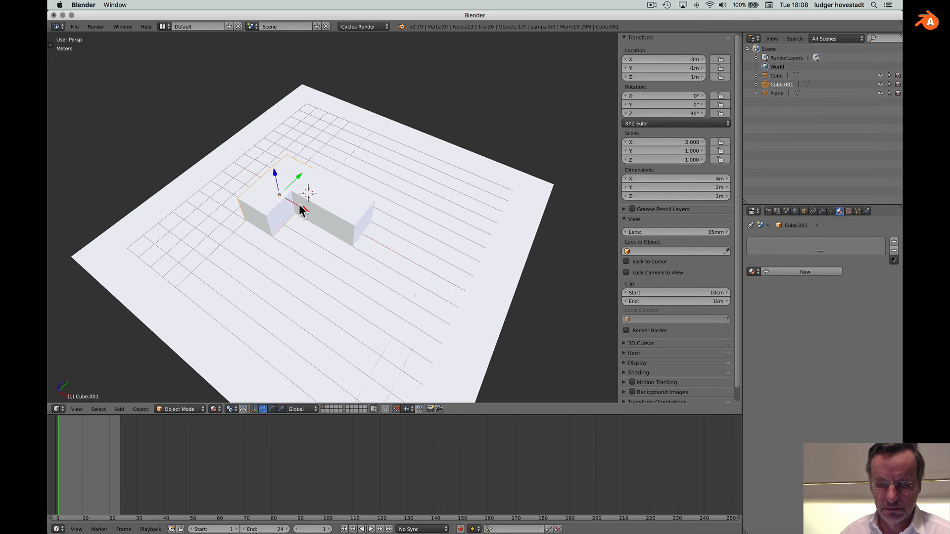